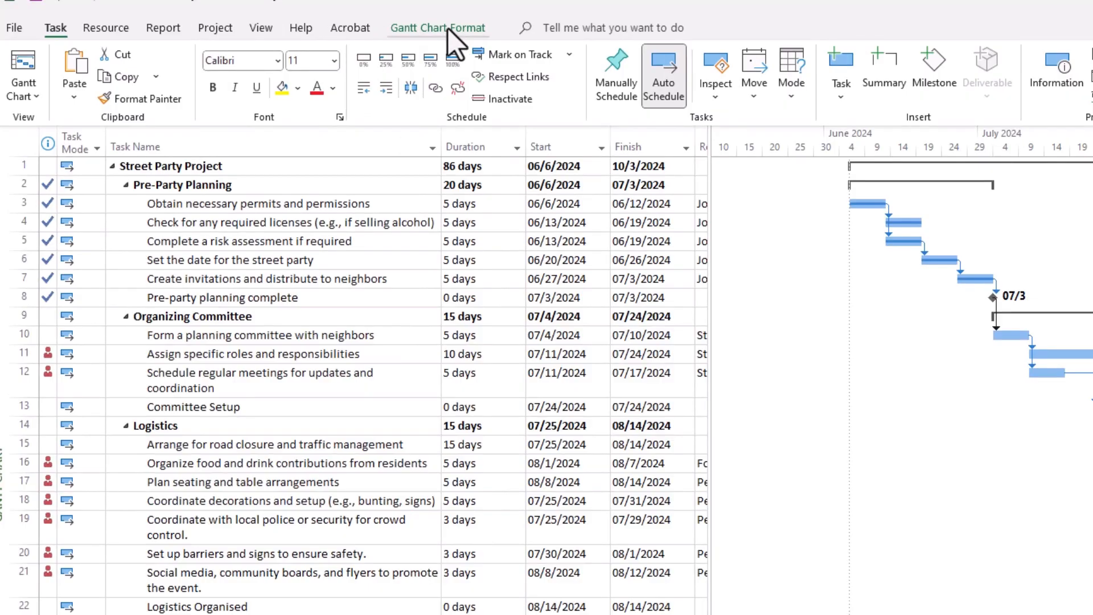
Turn on critical task highlighting in the Gantt chart and look over the bars of the whole street party schedule.
click(447, 28)
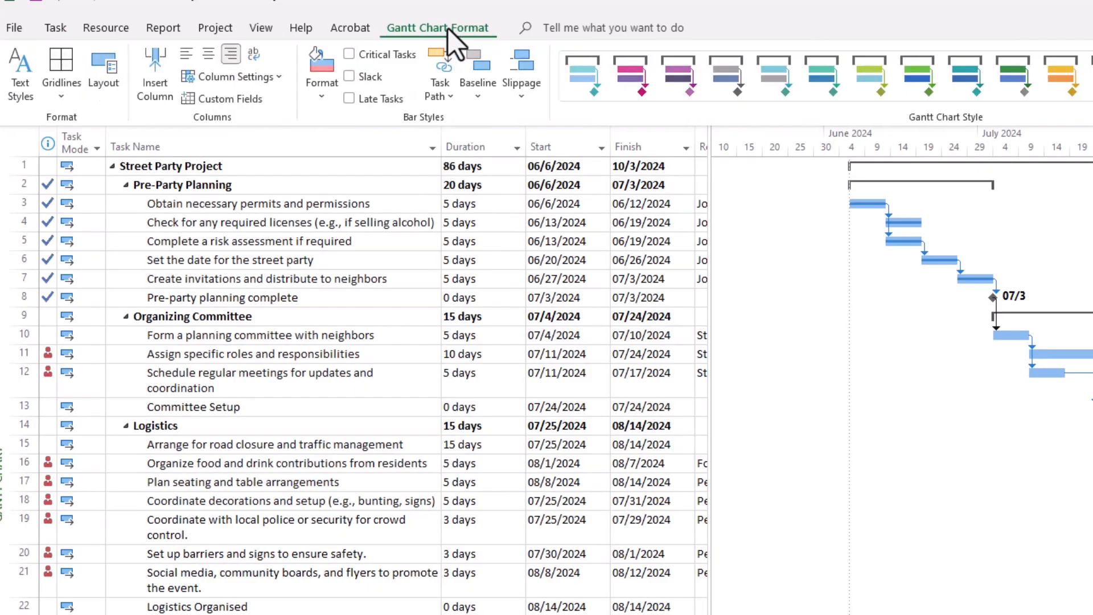
click(350, 55)
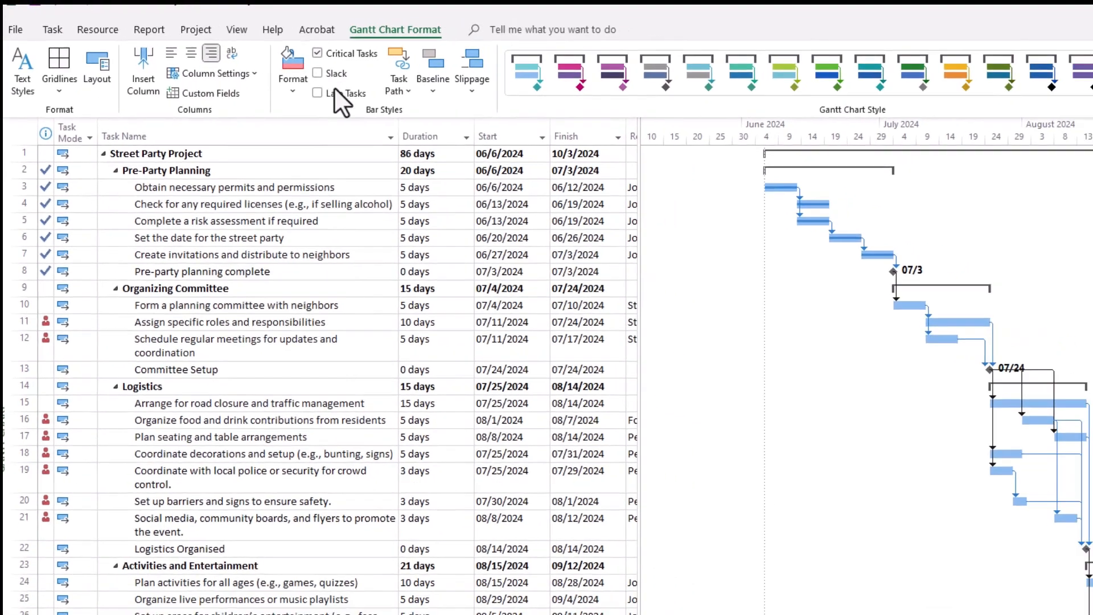
scroll(456, 218, down, 3)
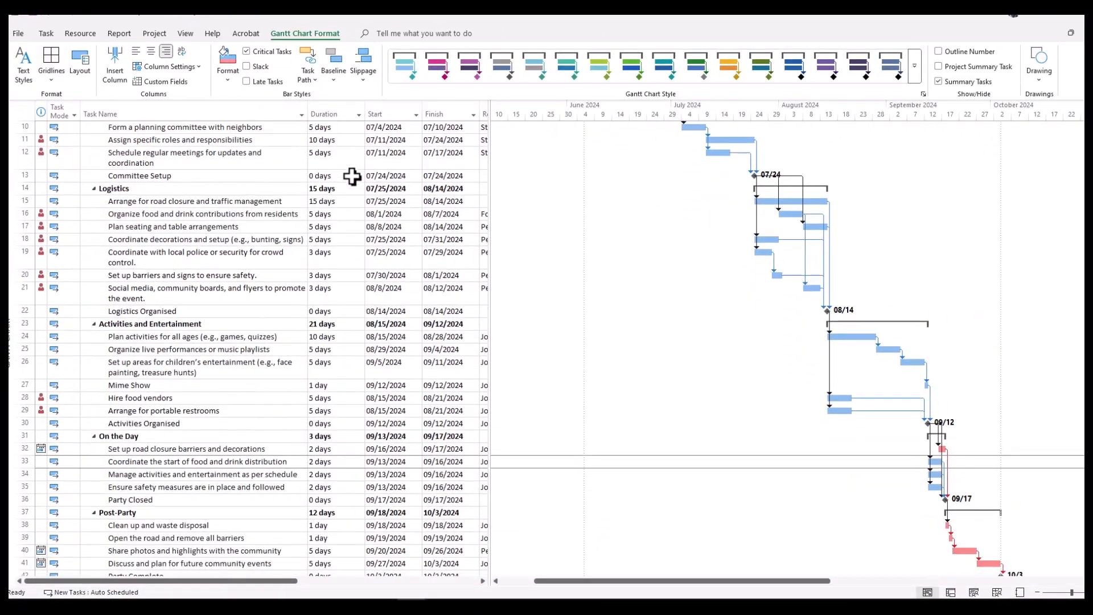
scroll(351, 177, down, 2)
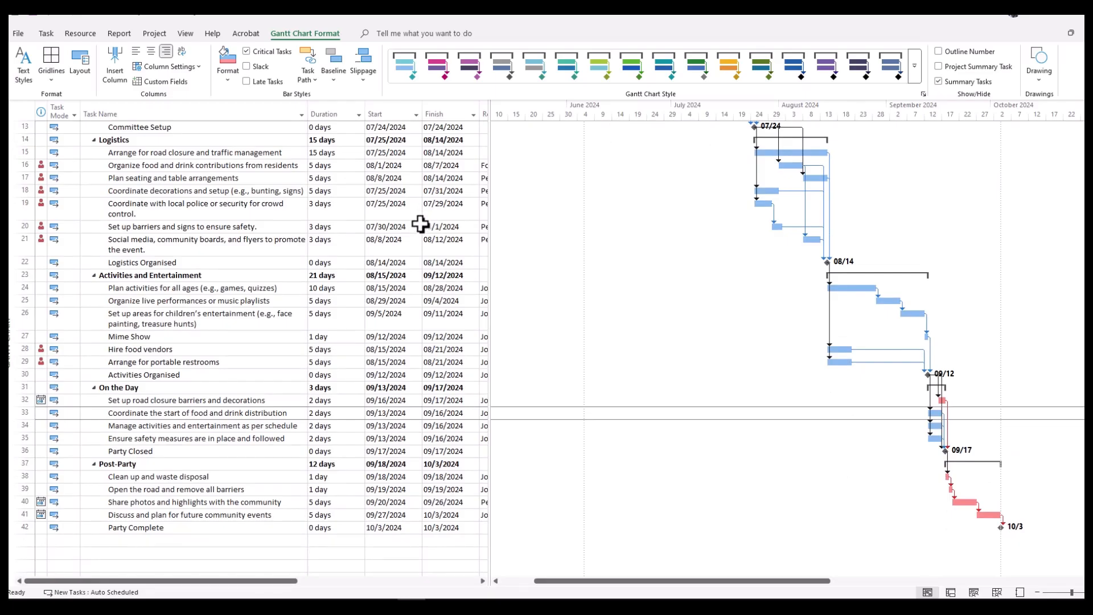
scroll(422, 227, up, 5)
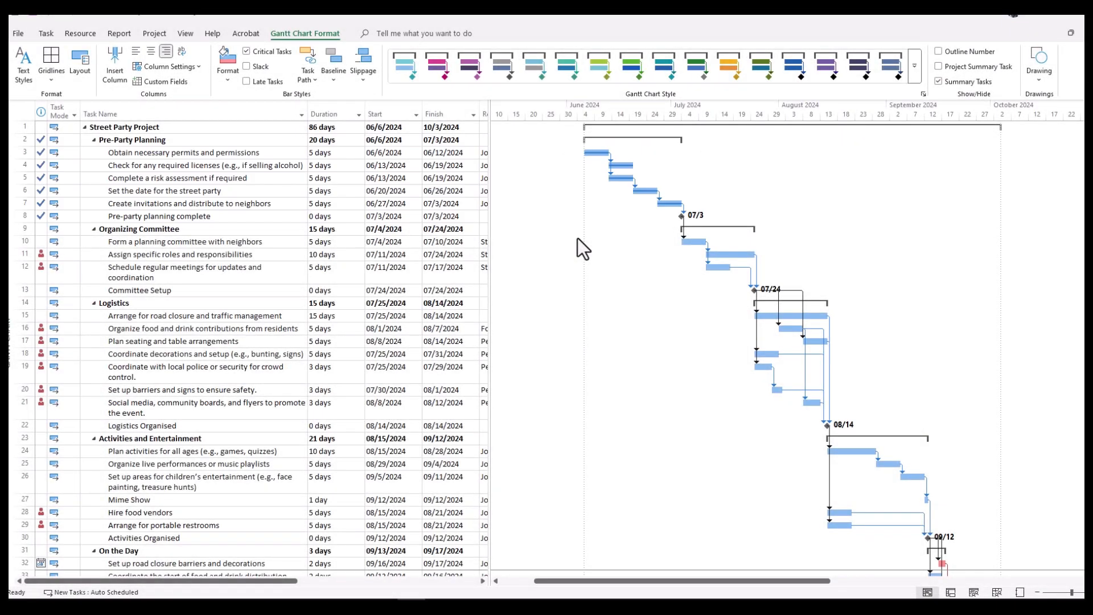
scroll(577, 238, down, 5)
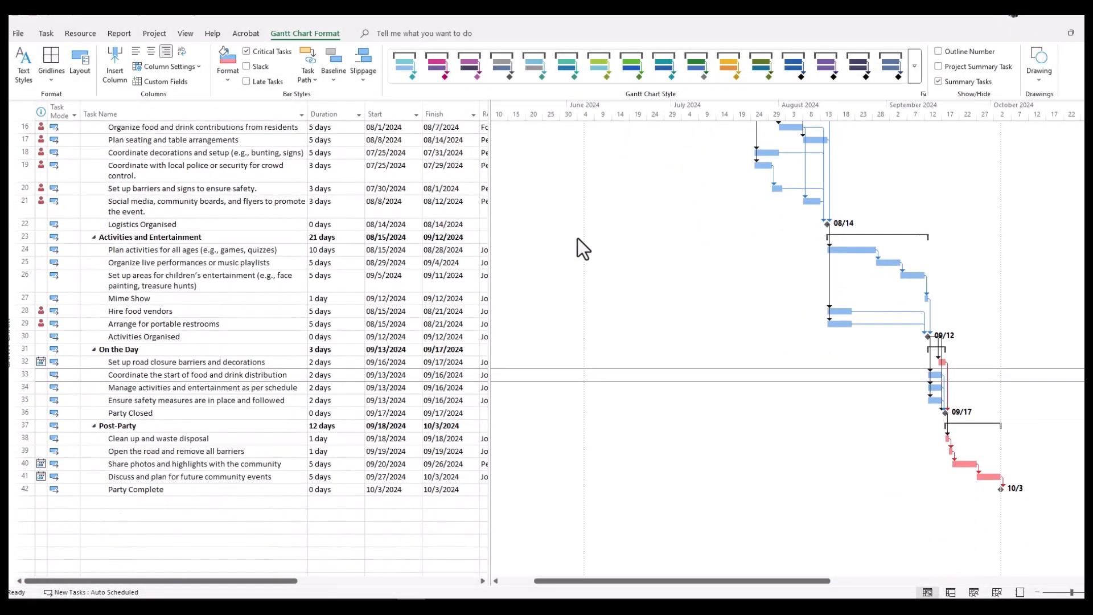
scroll(578, 238, up, 1)
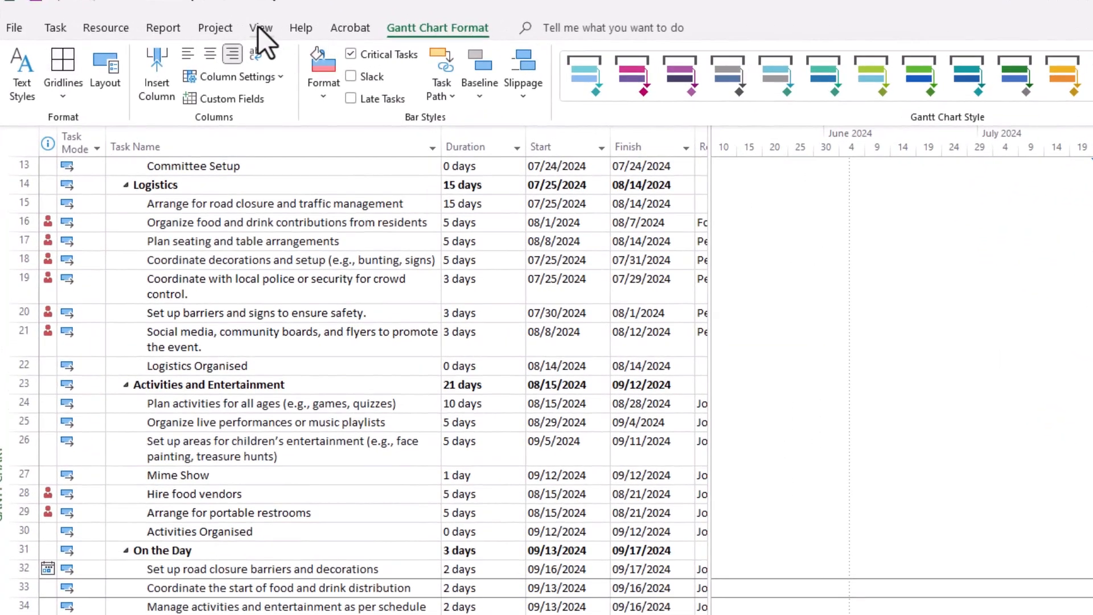
Display the Schedule table beside the Gantt chart and widen its Task Name column to fit the longer names.
click(184, 33)
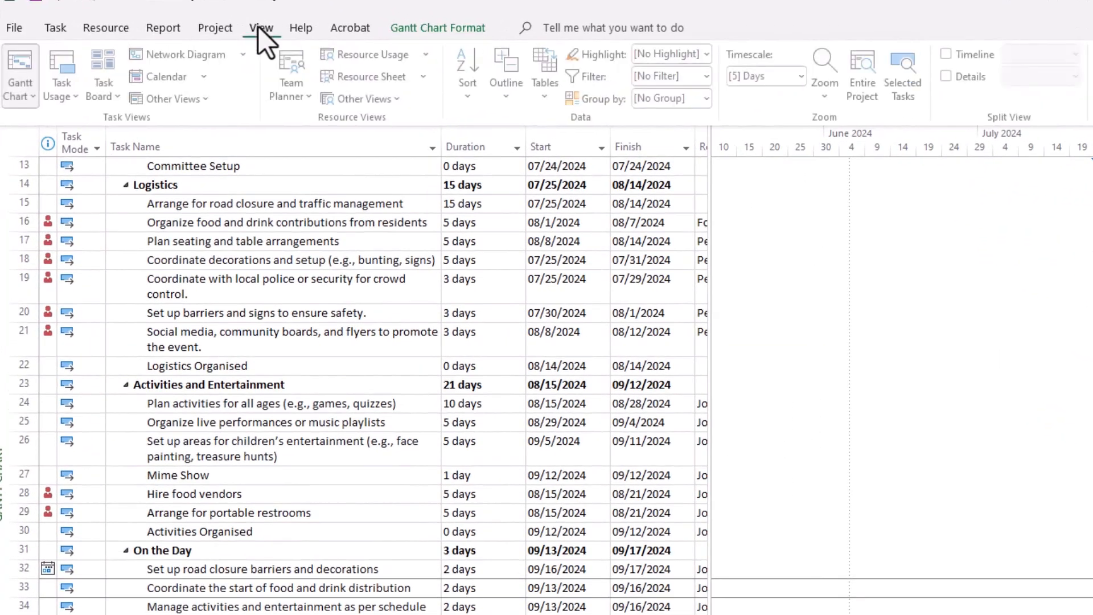
click(548, 96)
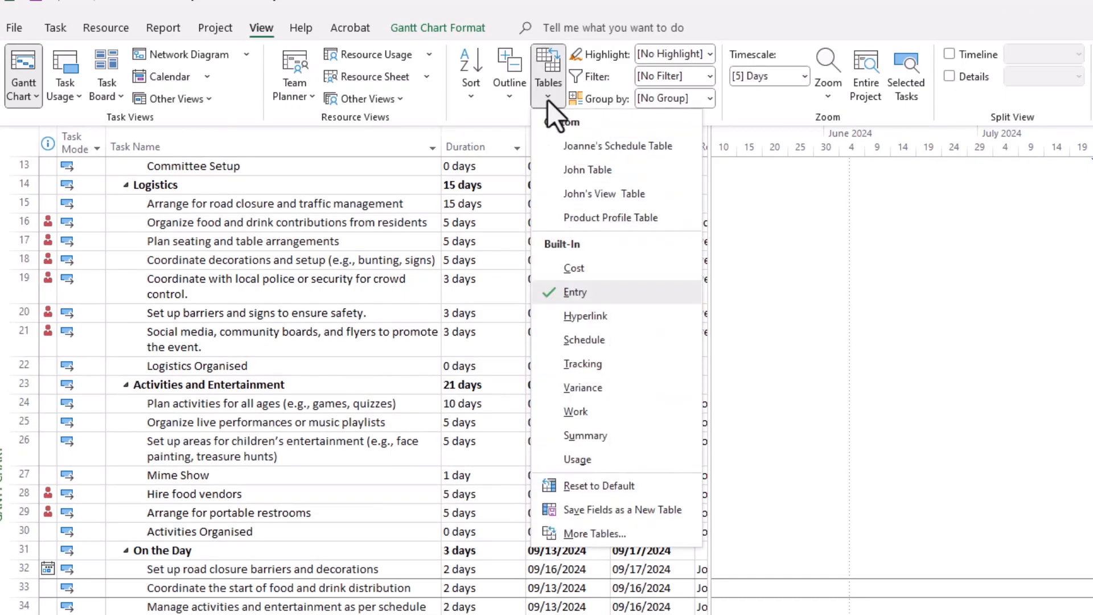
click(575, 340)
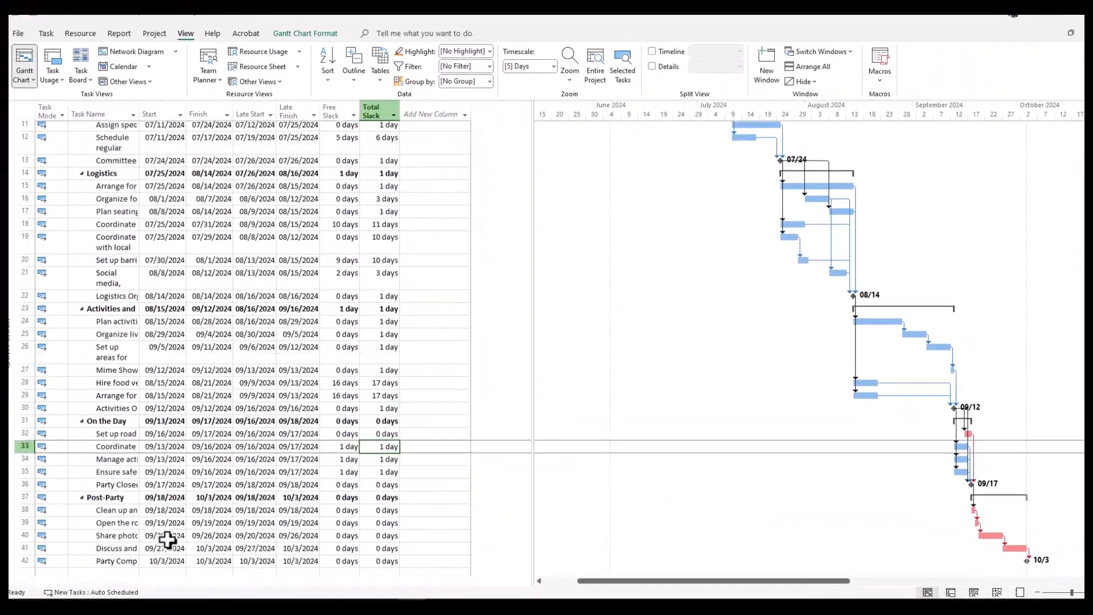
scroll(148, 473, up, 4)
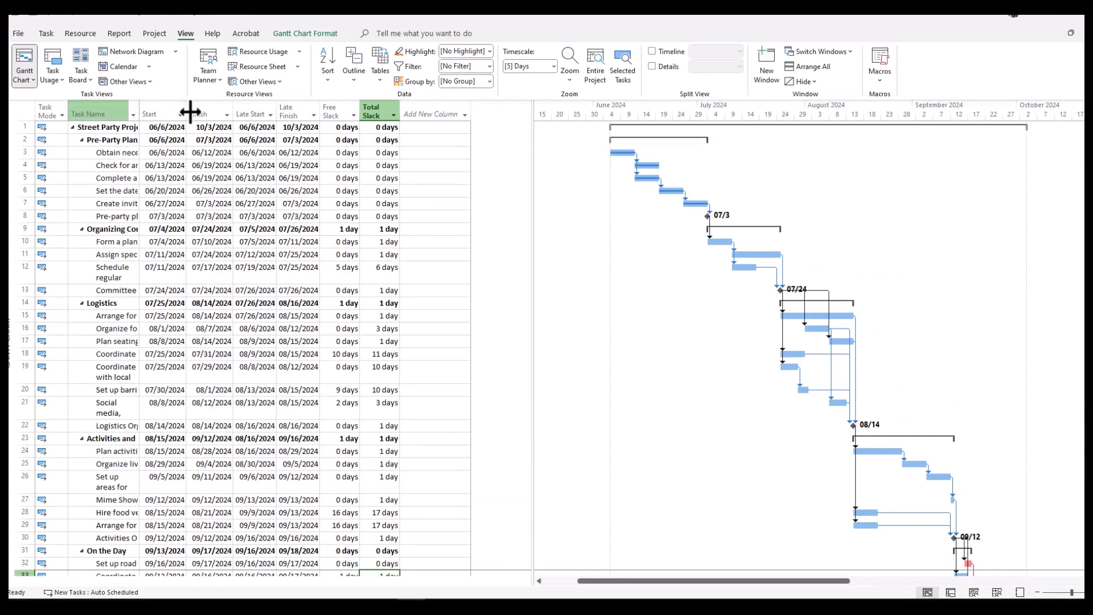
drag(139, 112, 190, 112)
Examine the Total Slack values of the tasks, from the post-party tasks back to the social media and flyers task.
click(432, 112)
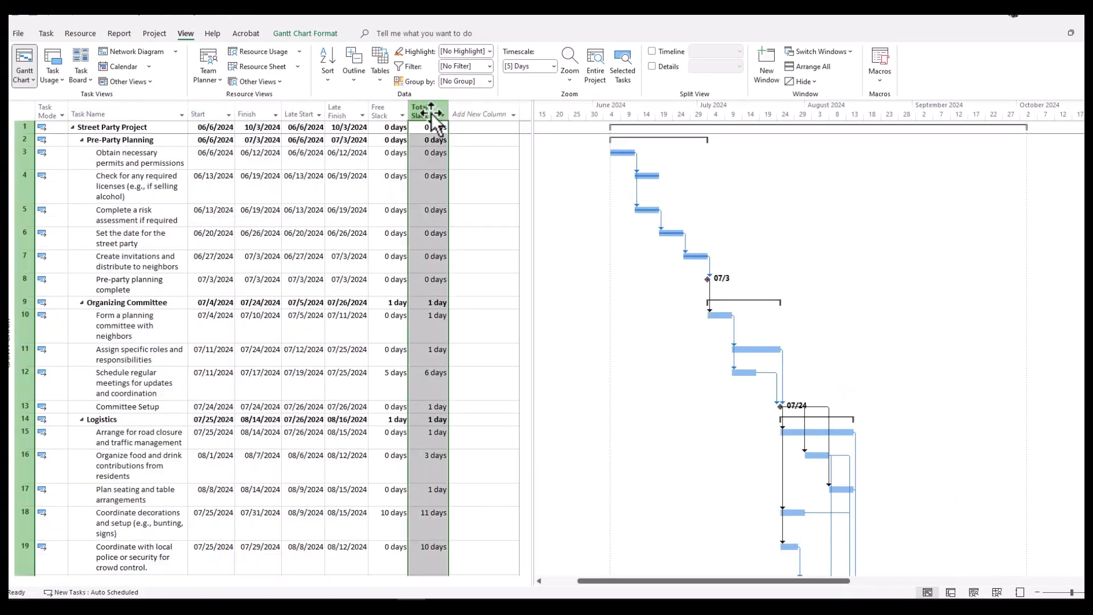
scroll(429, 444, down, 4)
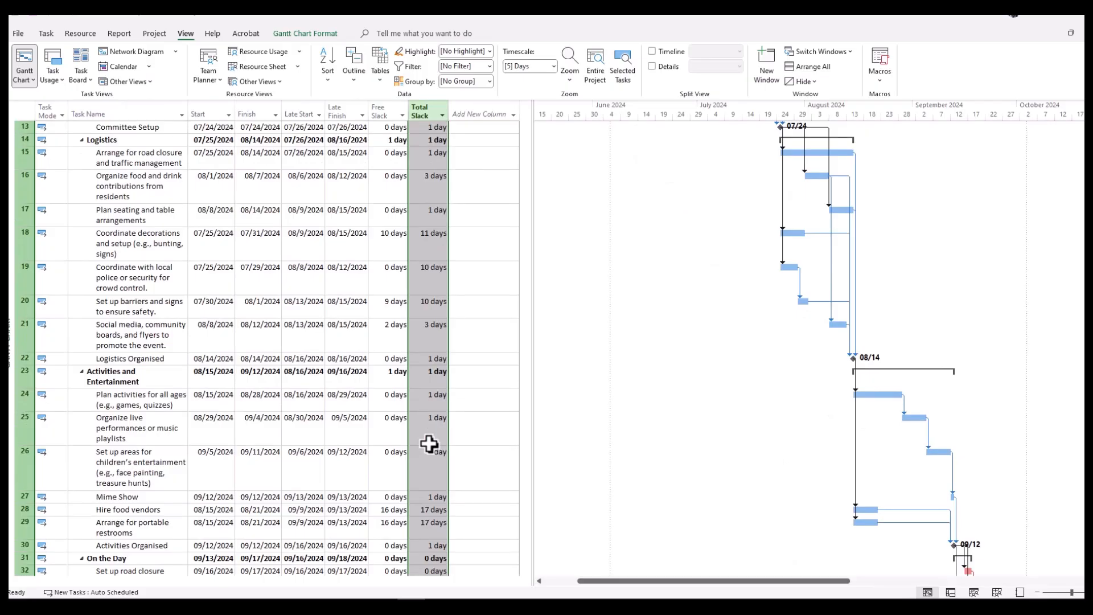
scroll(429, 444, down, 6)
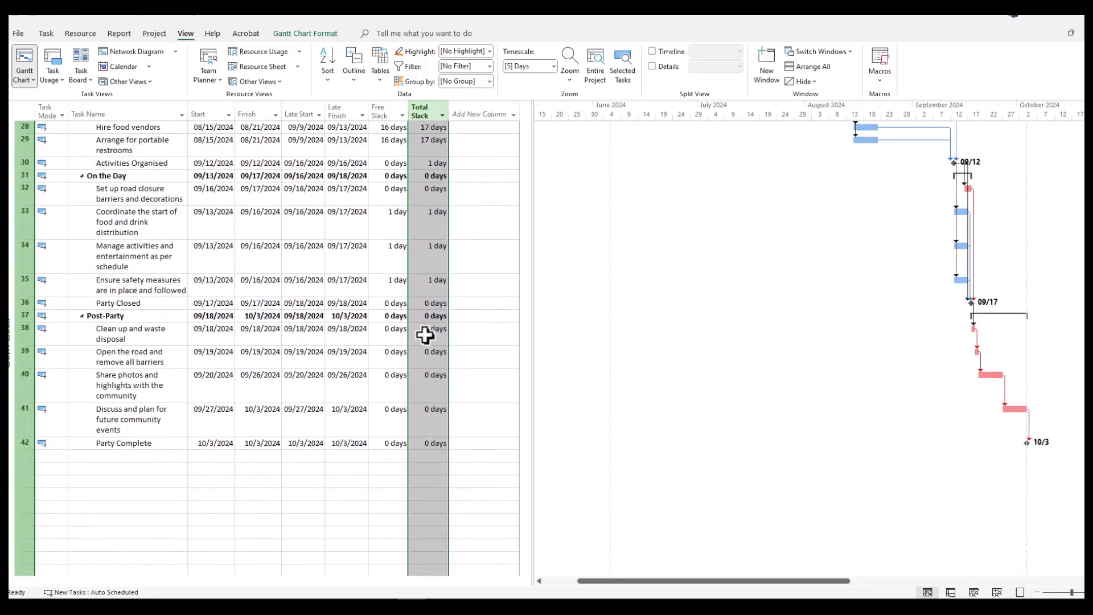
drag(425, 336, 429, 436)
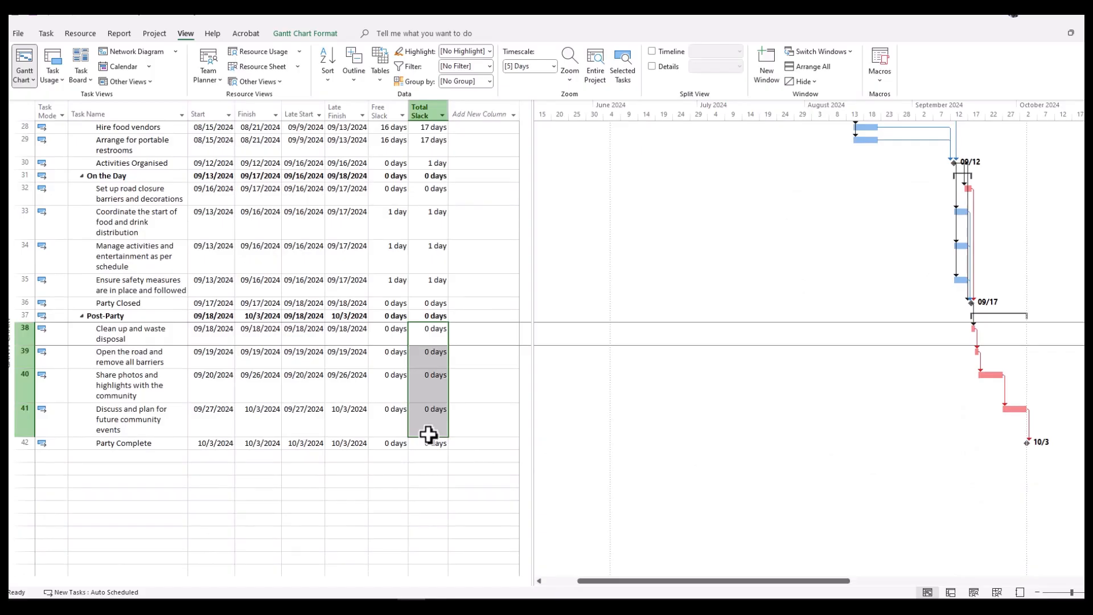
click(429, 287)
scroll(428, 288, up, 3)
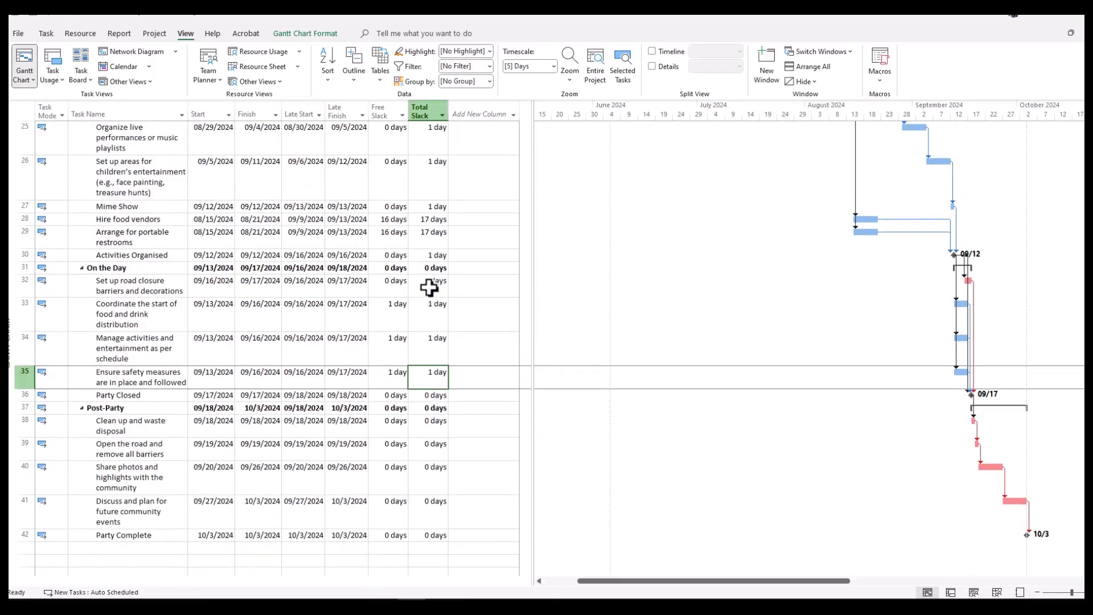
scroll(439, 258, up, 5)
scroll(438, 257, up, 3)
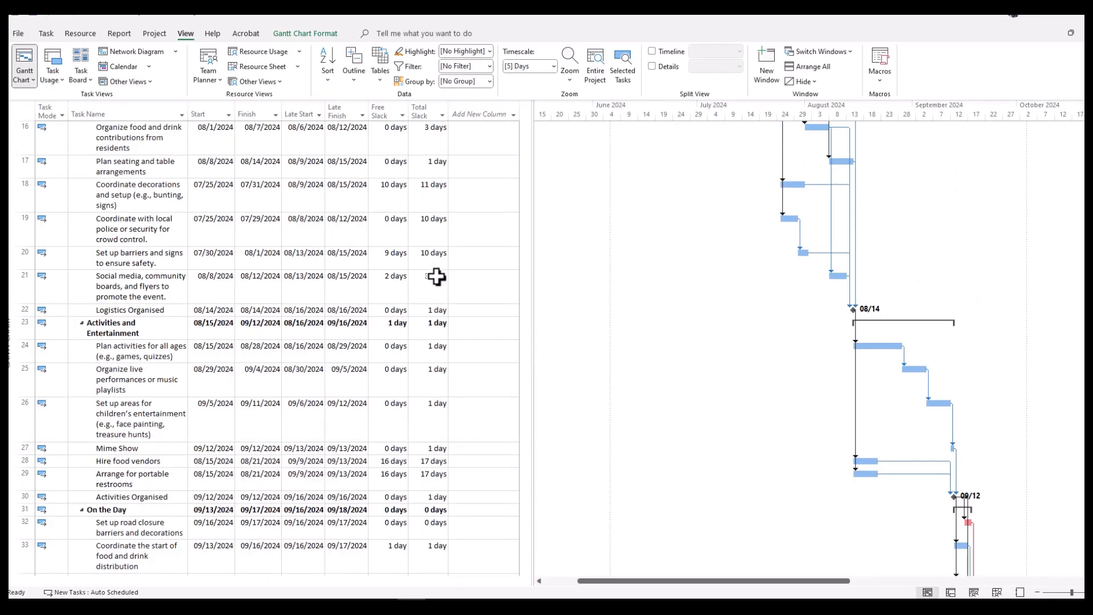
click(434, 279)
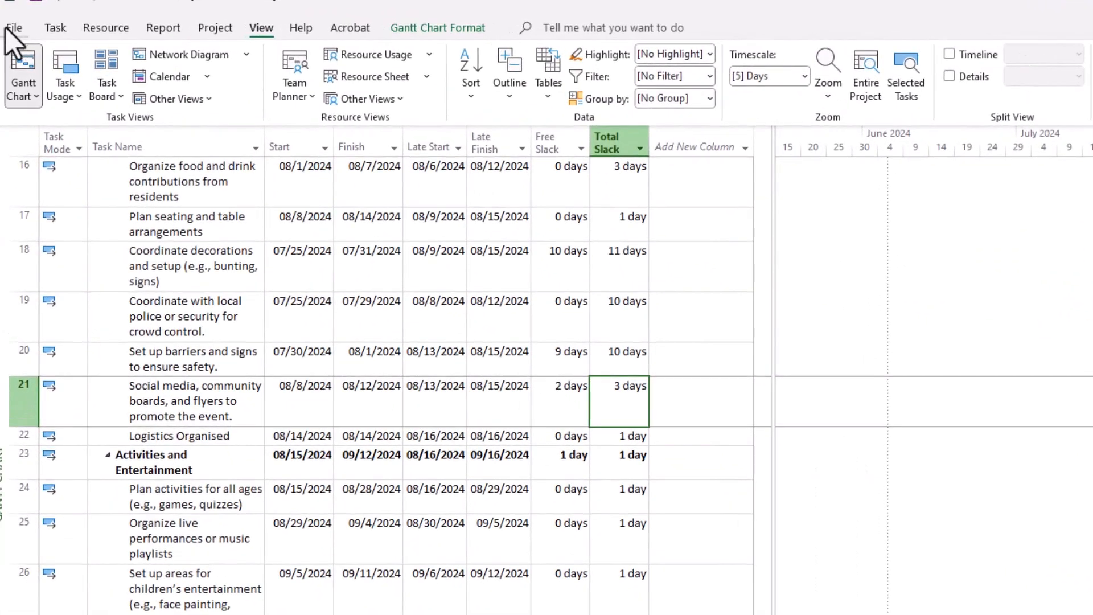
Set this project's advanced calculation options so tasks are critical if slack is less than or equal to 3 days.
click(11, 31)
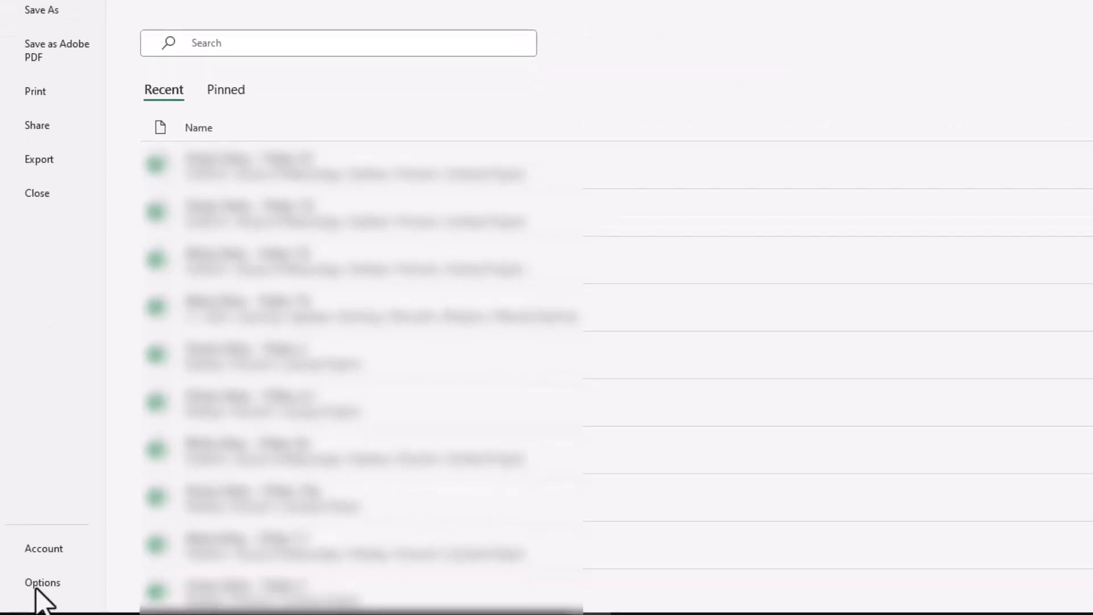
click(41, 583)
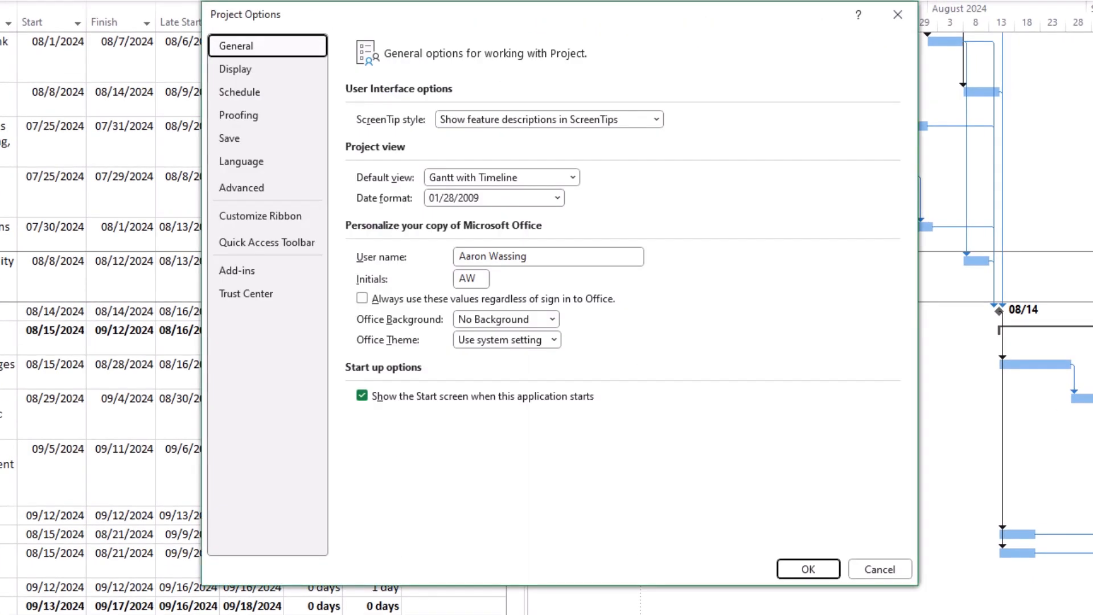
click(262, 190)
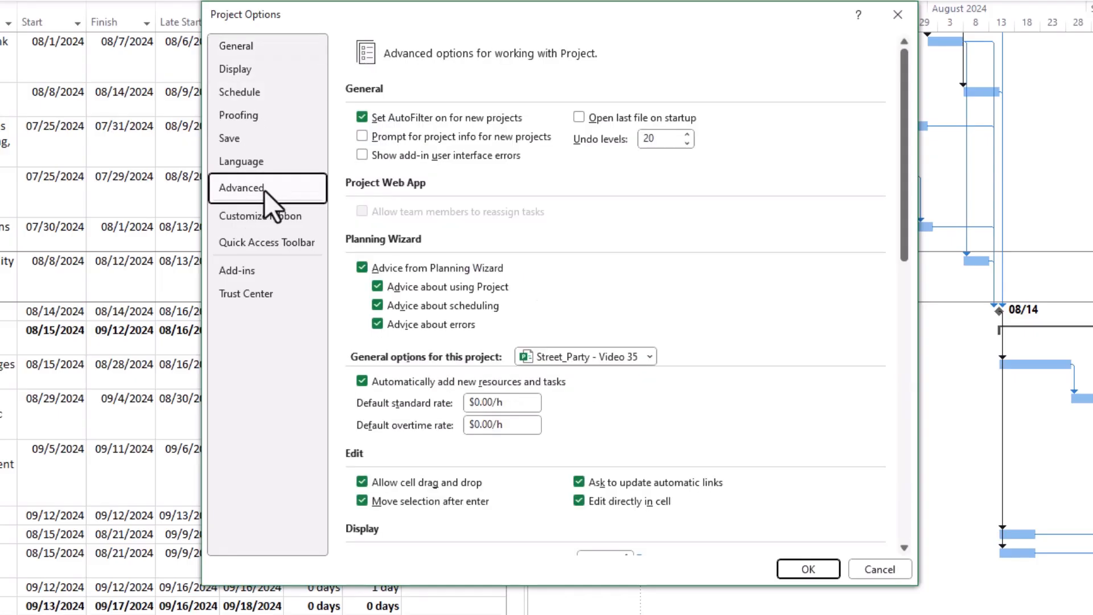
drag(906, 121, 901, 452)
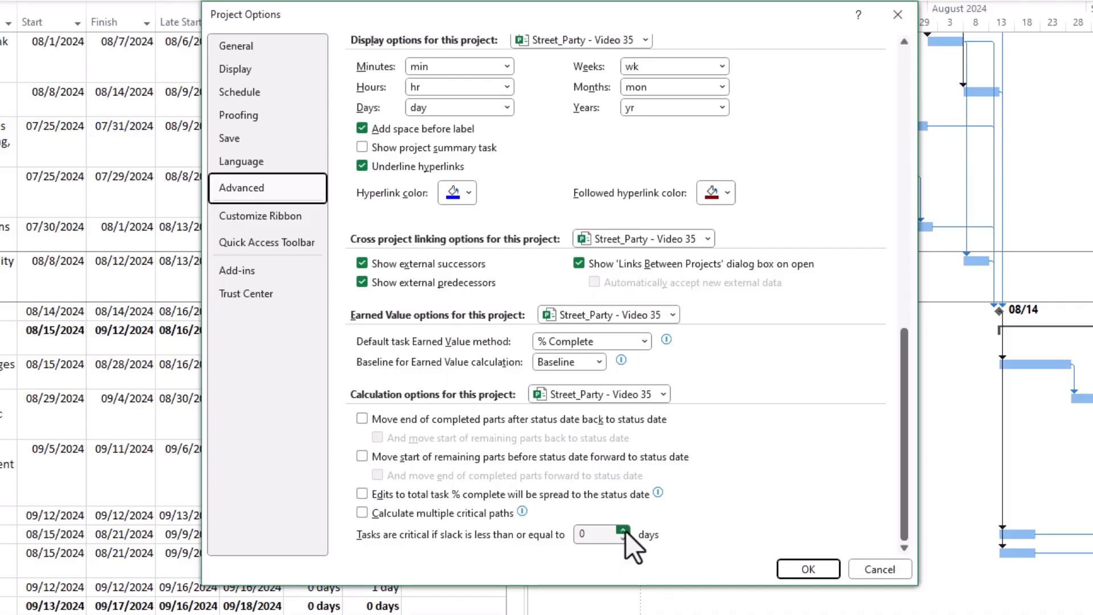
click(624, 530)
click(623, 530)
click(623, 530)
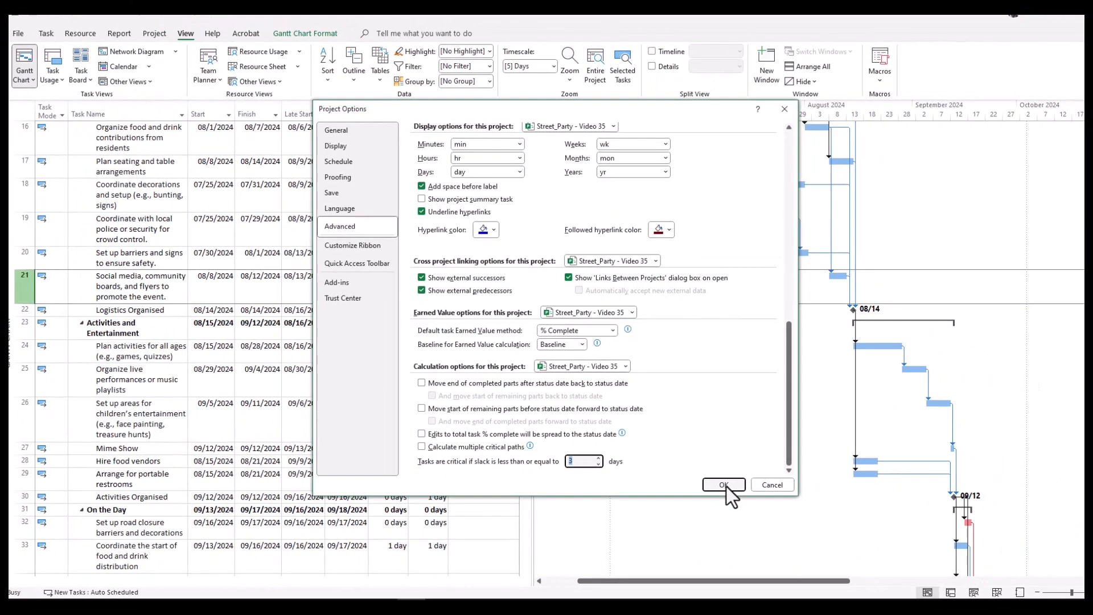
click(760, 522)
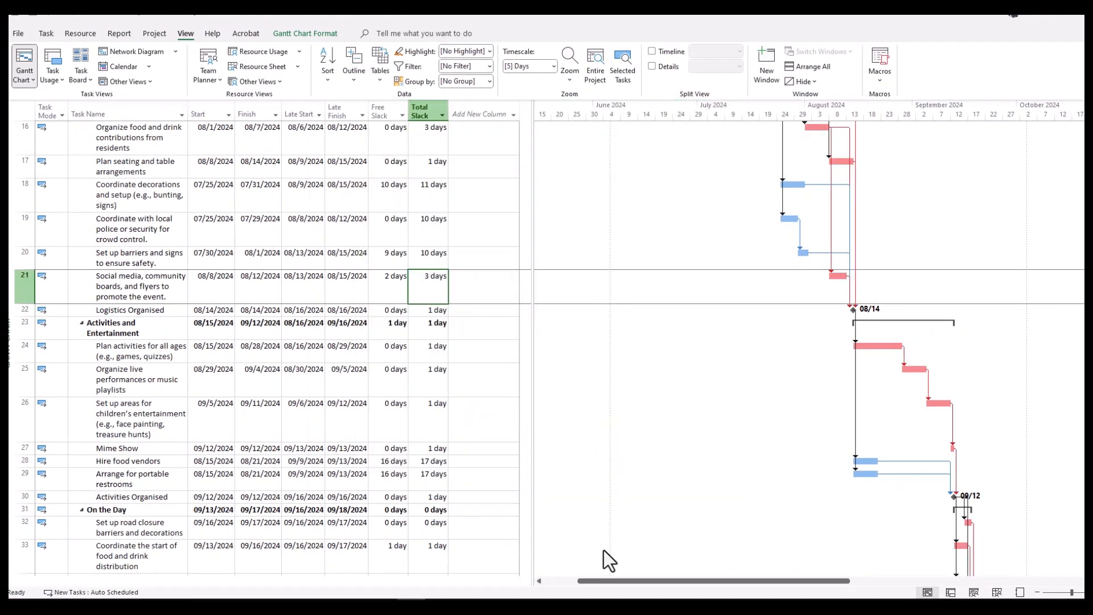
Compare the tasks' Total Slack values with the critical bars across the planning, logistics and entertainment phases.
click(422, 429)
scroll(424, 430, up, 3)
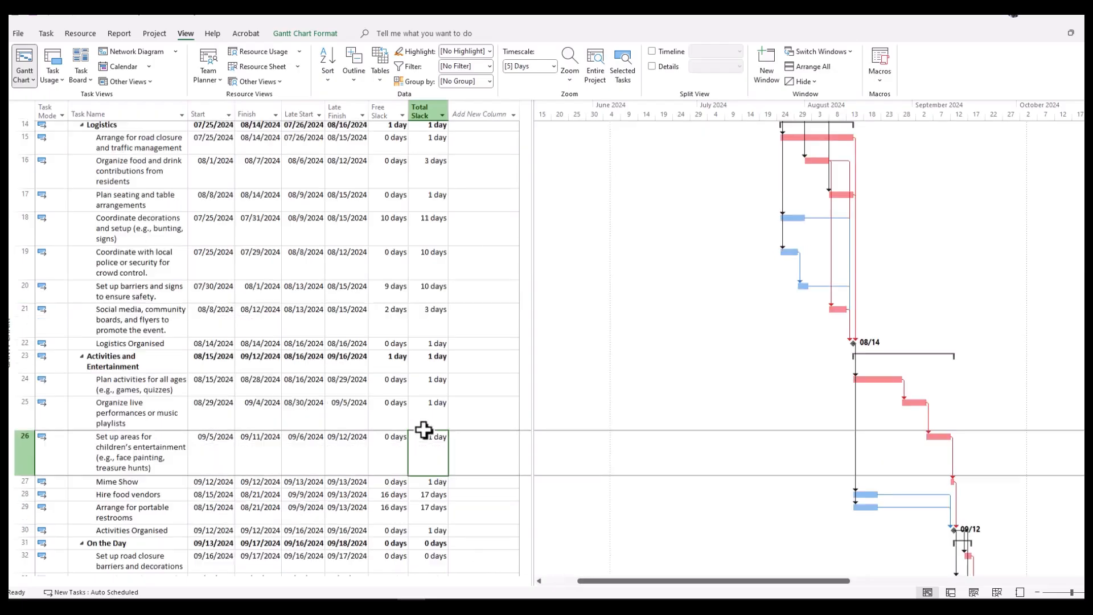
scroll(425, 431, up, 1)
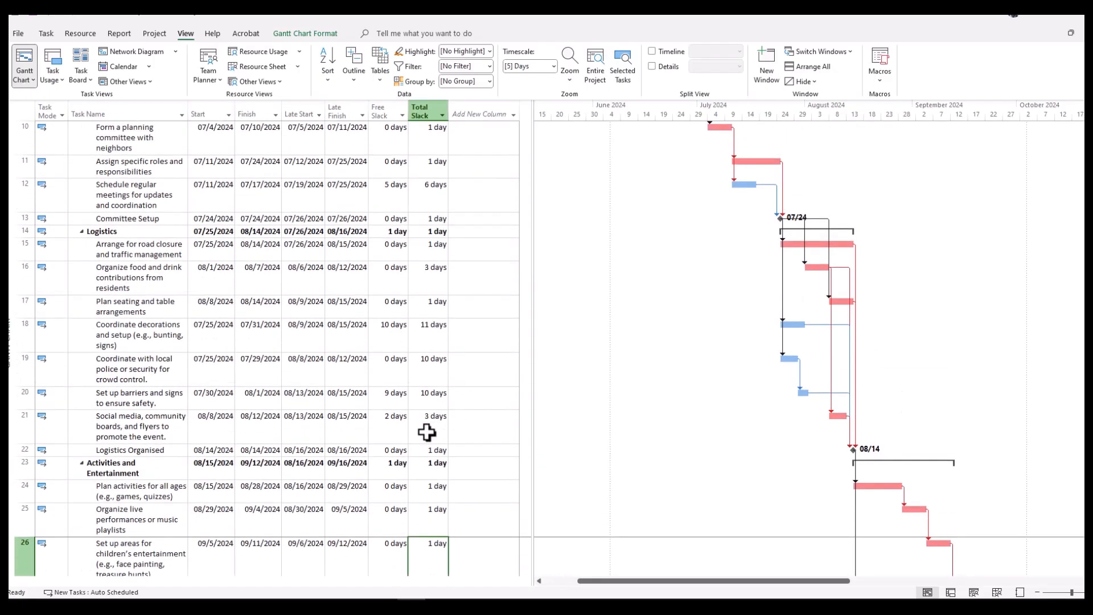
scroll(426, 433, up, 3)
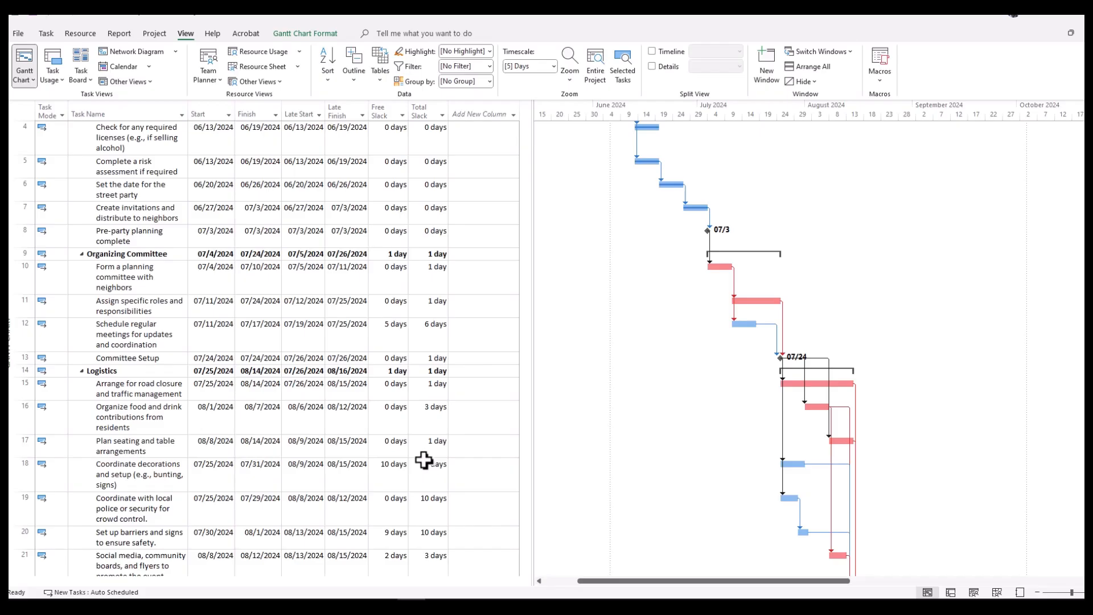
scroll(424, 460, down, 3)
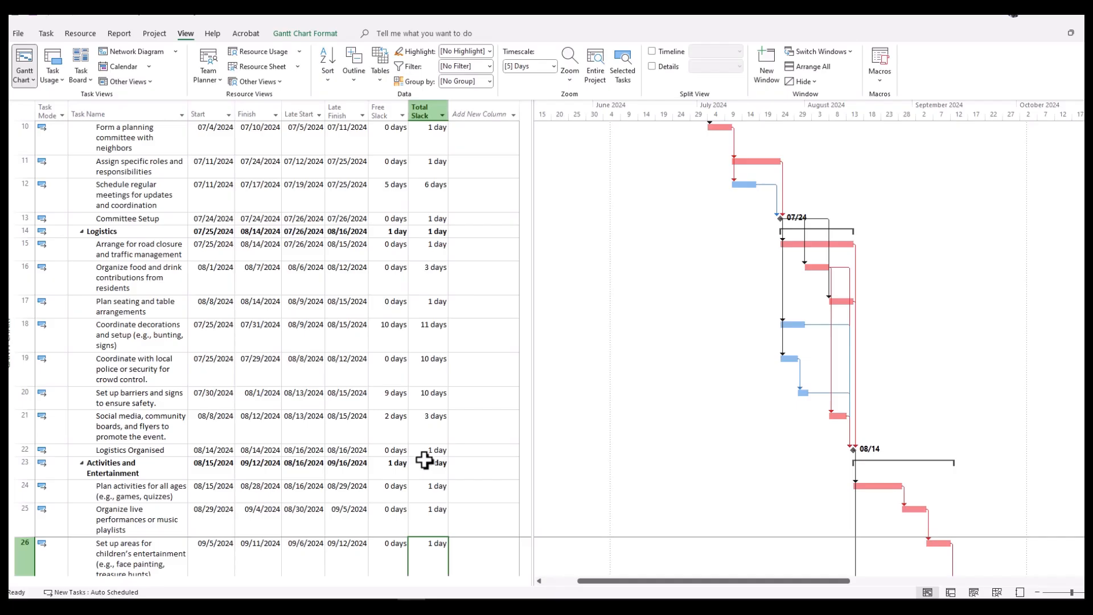
scroll(424, 459, down, 6)
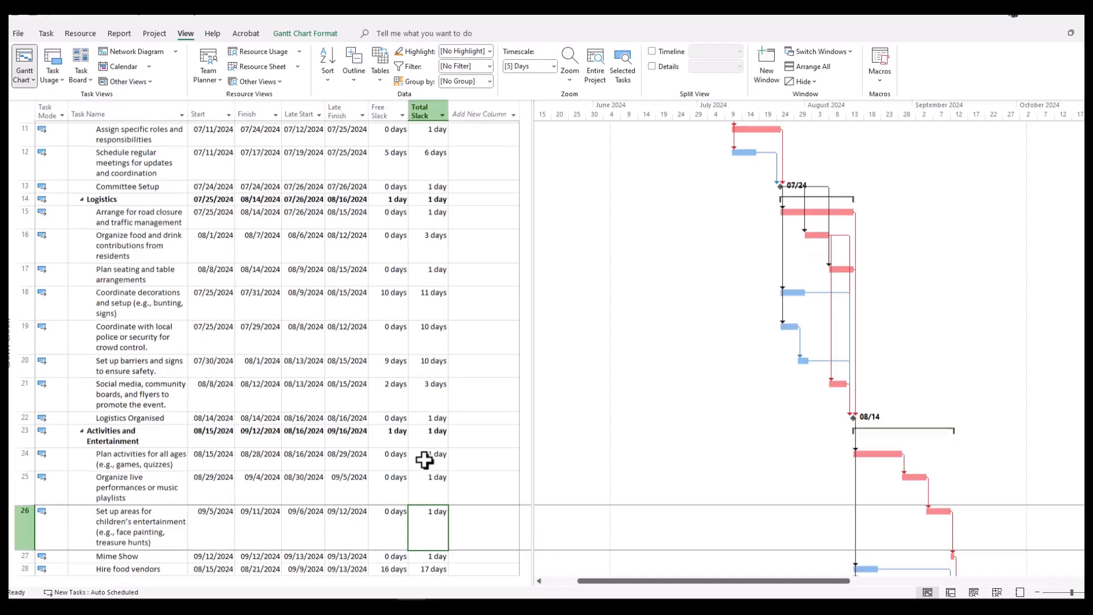
scroll(425, 460, down, 3)
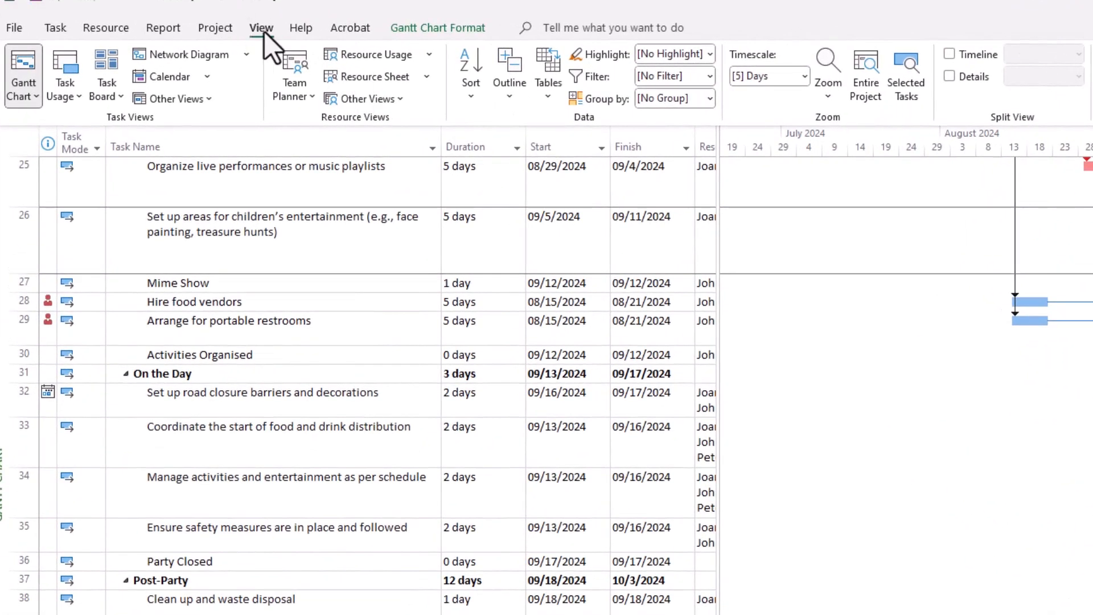
Start a new task filter definition and name it Real Critical.
click(709, 77)
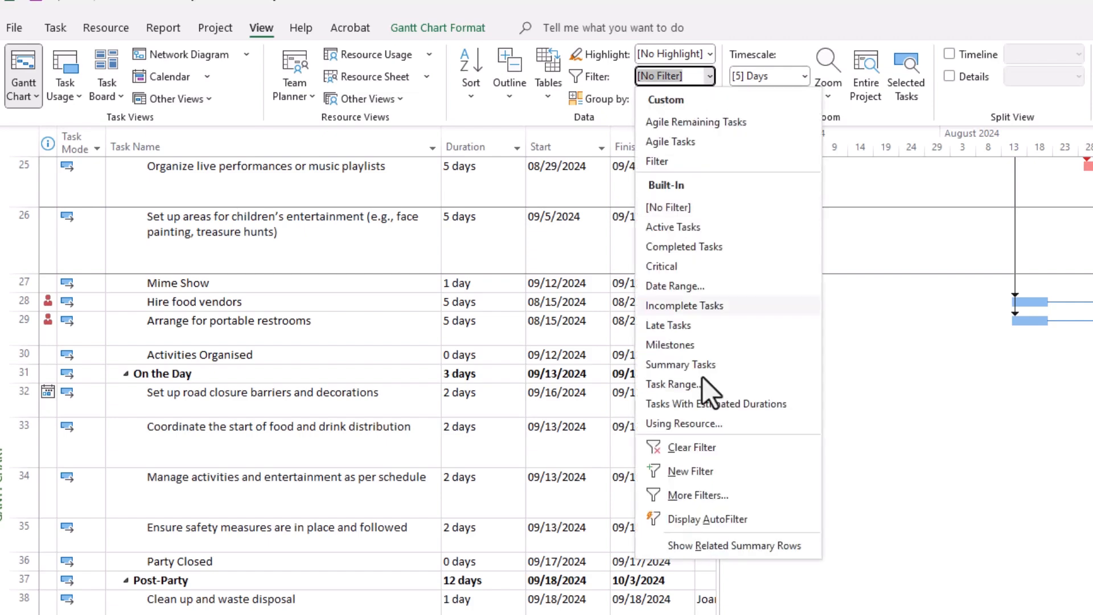
click(689, 471)
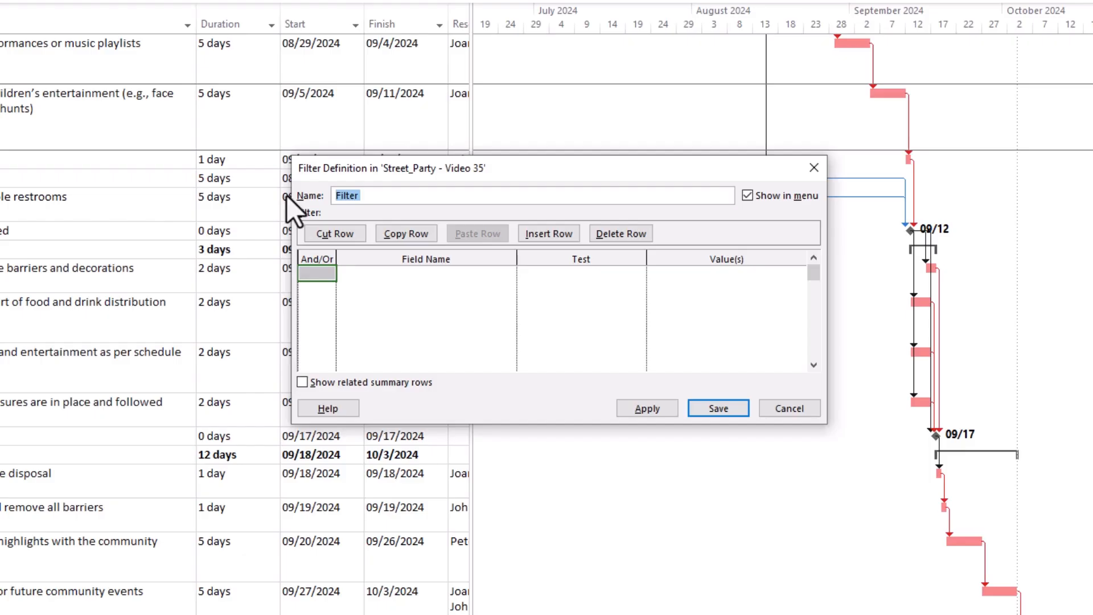
text(Real Critical)
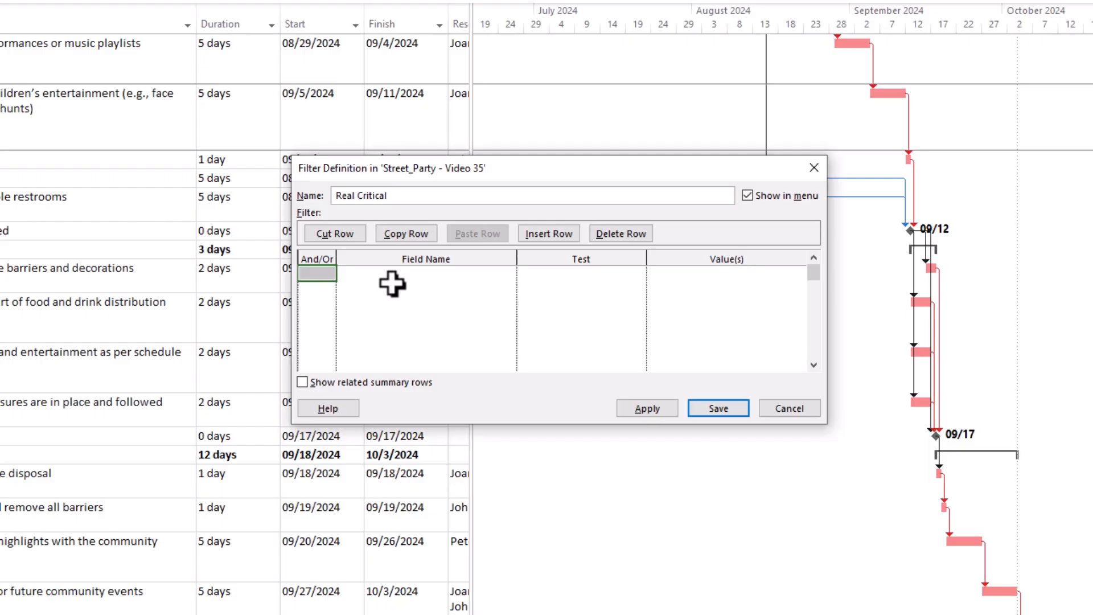
Set the Real Critical filter's first condition to Critical equals Yes.
click(387, 282)
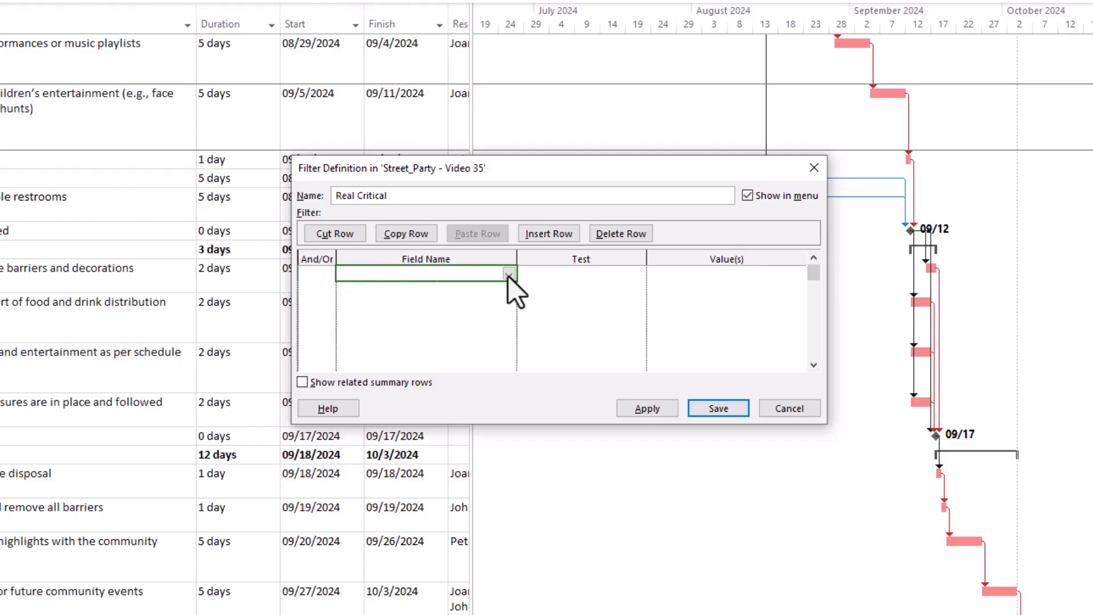
click(507, 276)
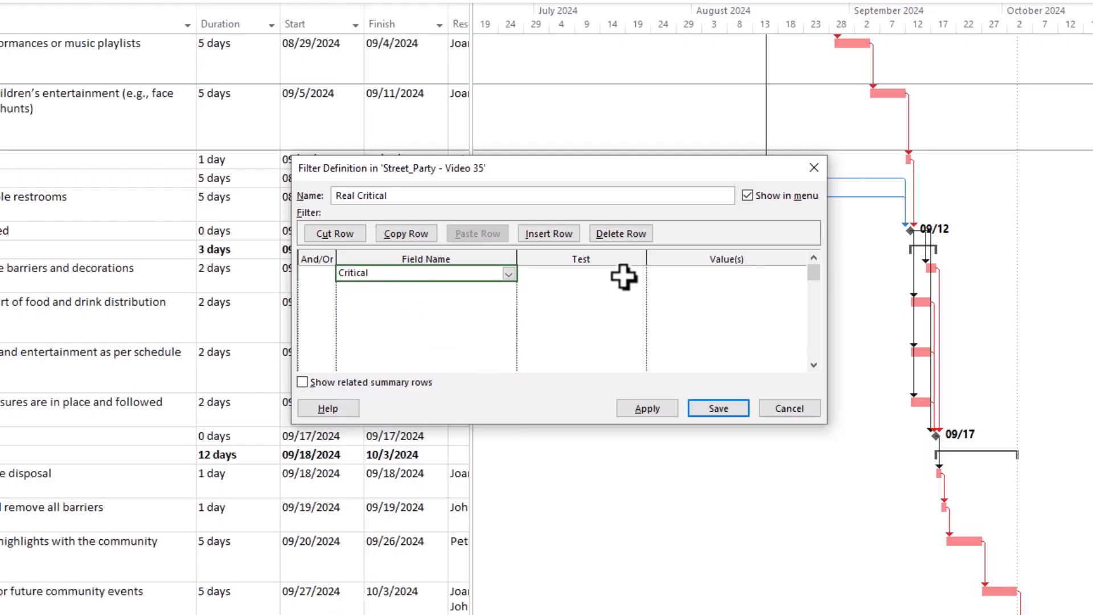
click(532, 275)
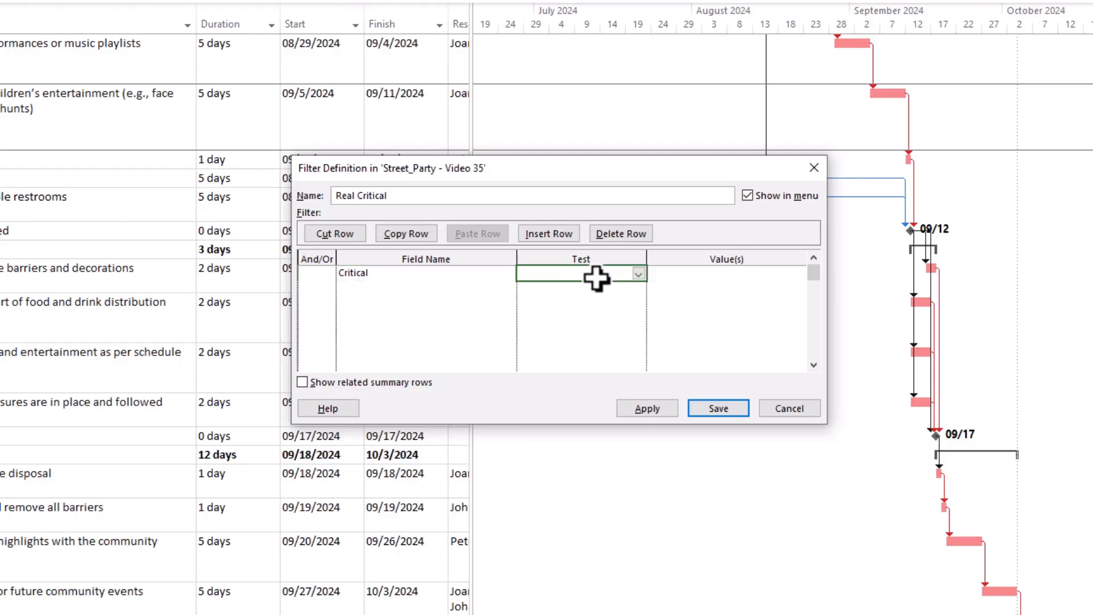
click(638, 274)
click(542, 303)
click(793, 276)
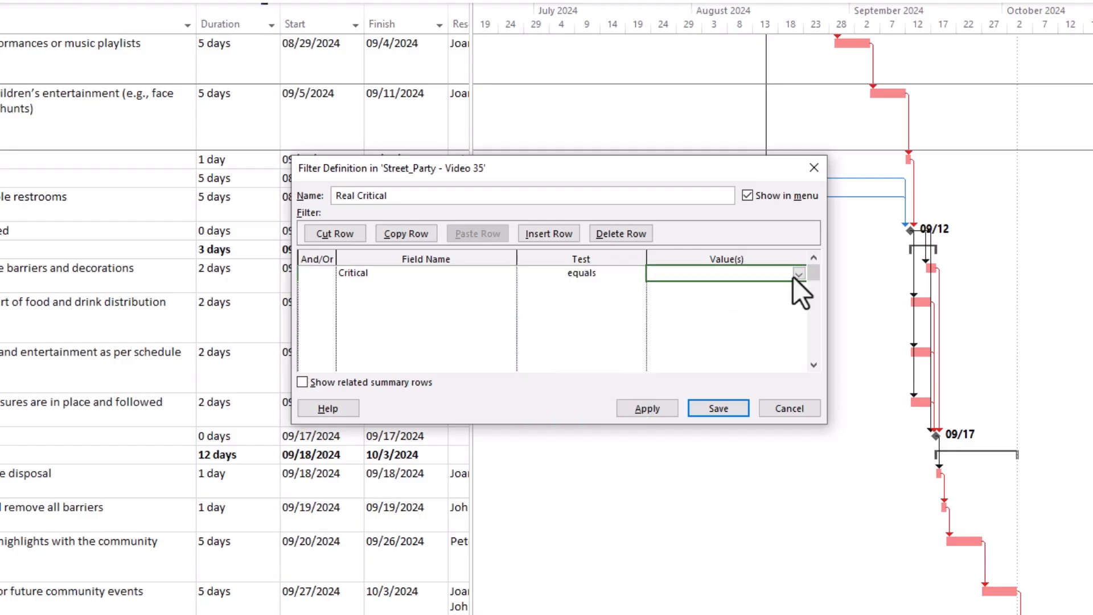
click(797, 275)
click(678, 303)
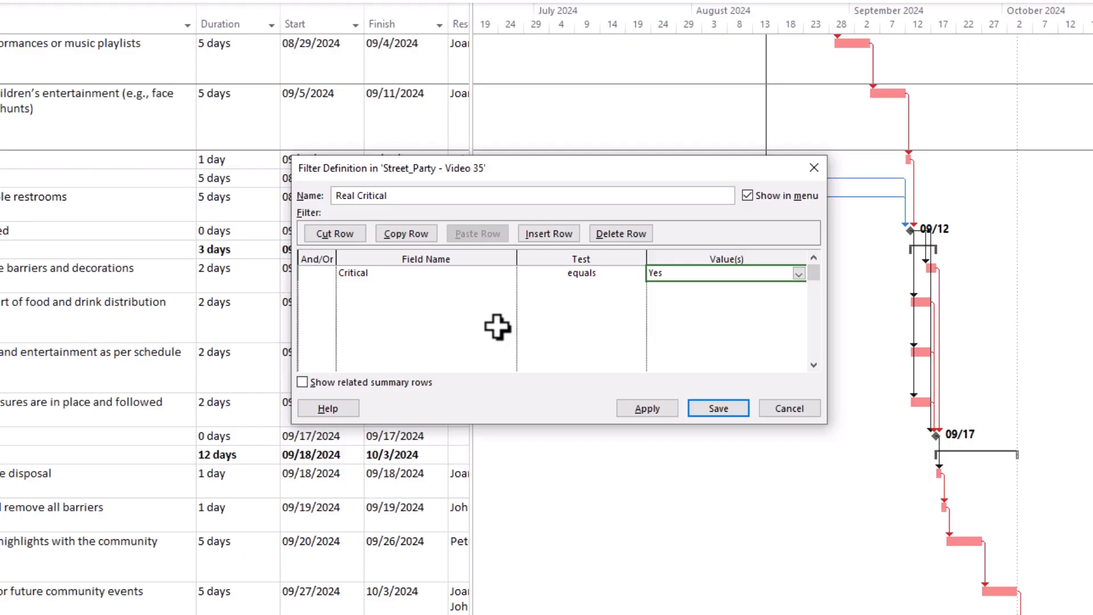
Add a second filter condition joined with And that requires Summary equals No.
click(314, 288)
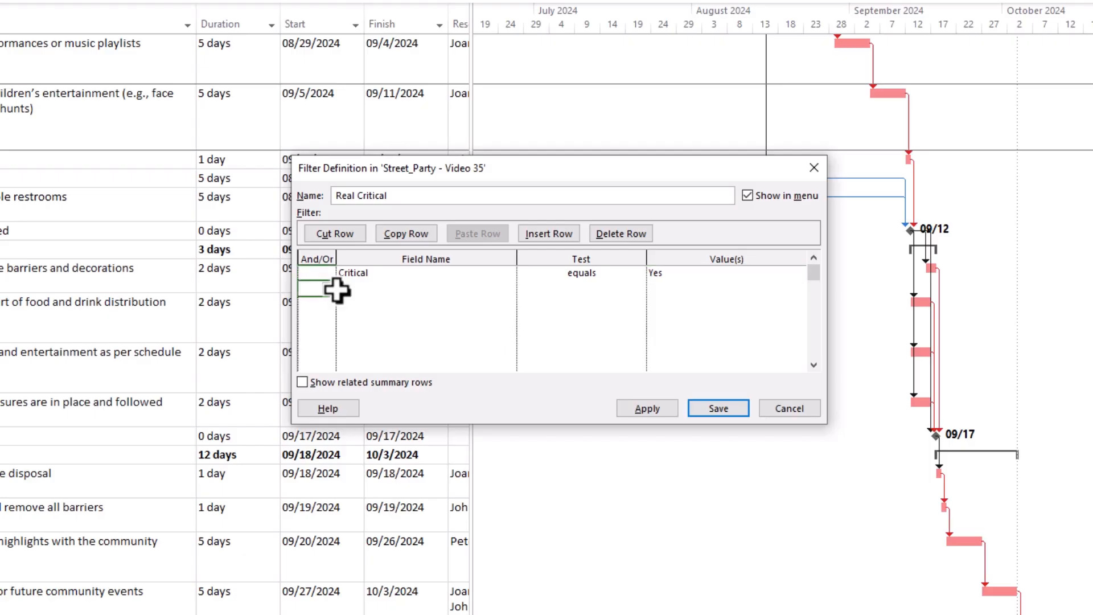
click(329, 291)
click(311, 302)
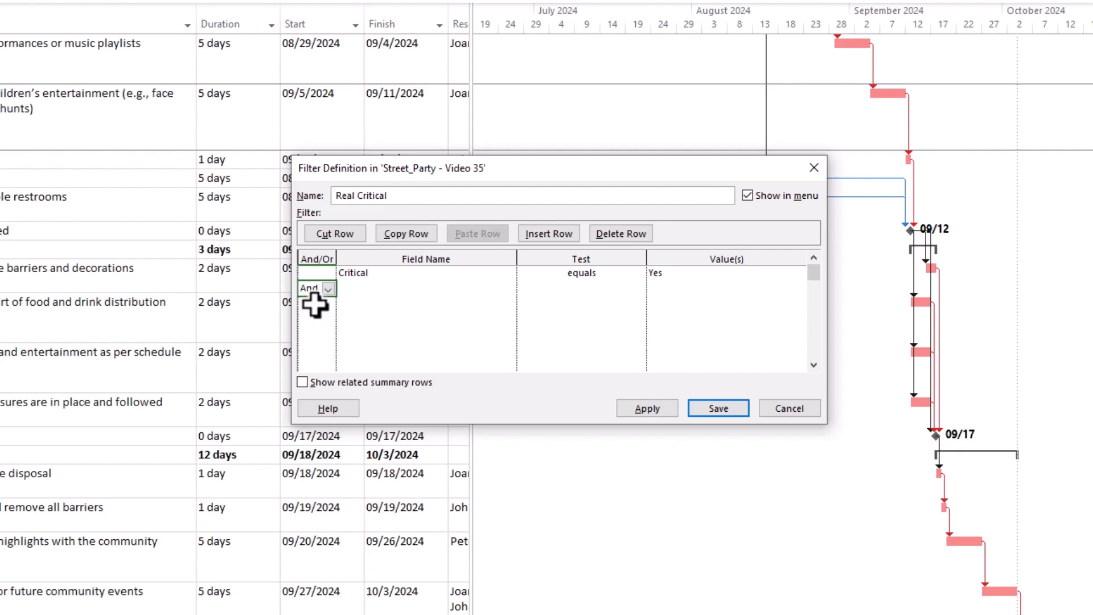
click(383, 289)
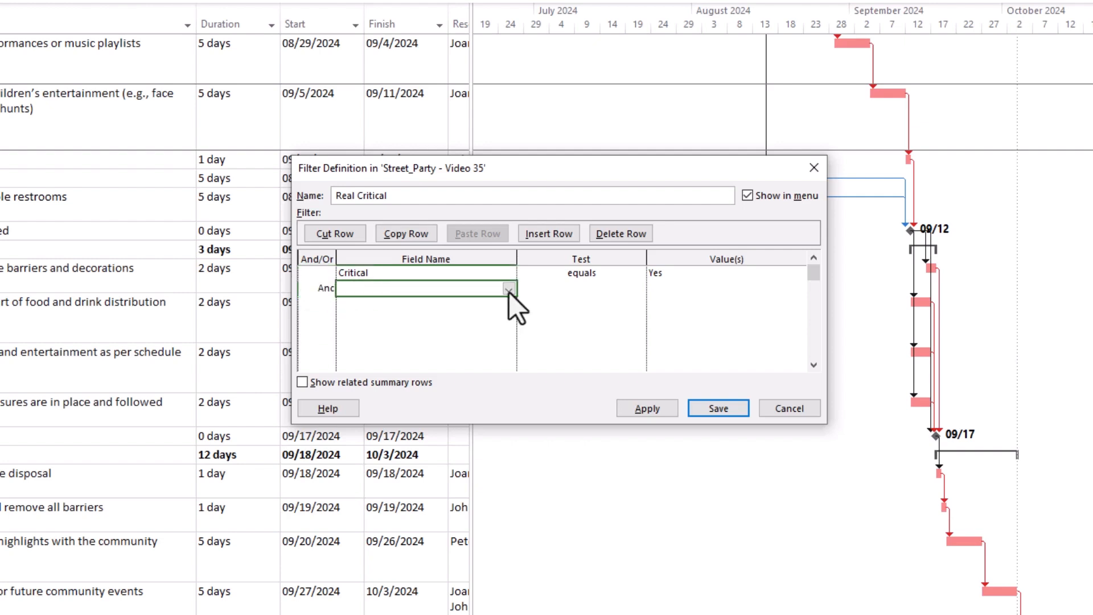
click(508, 291)
text(s)
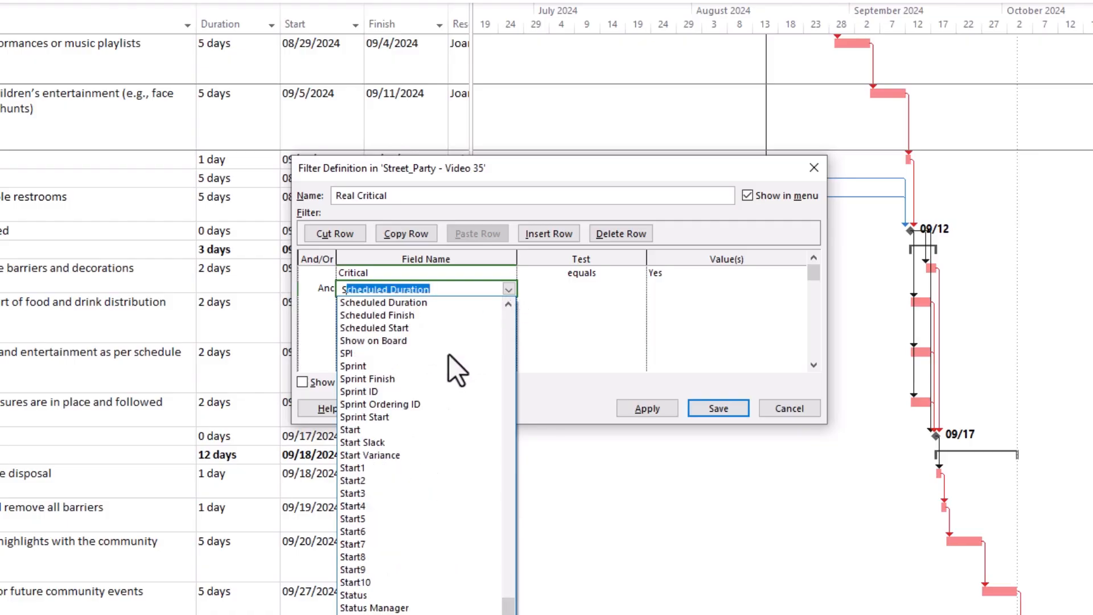
click(401, 614)
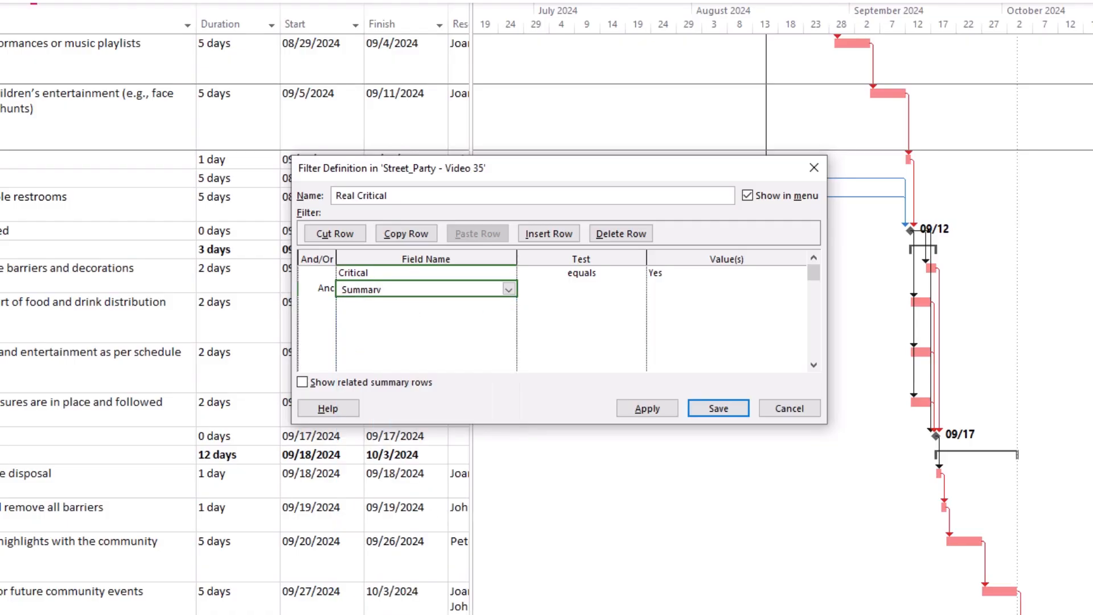
click(578, 289)
click(561, 310)
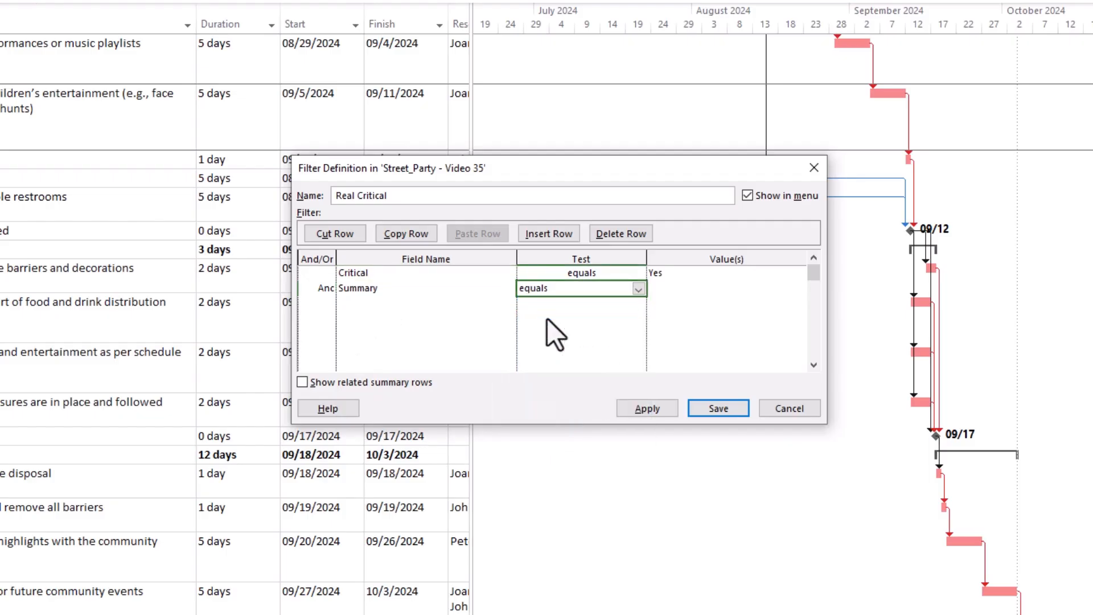
click(675, 293)
click(799, 290)
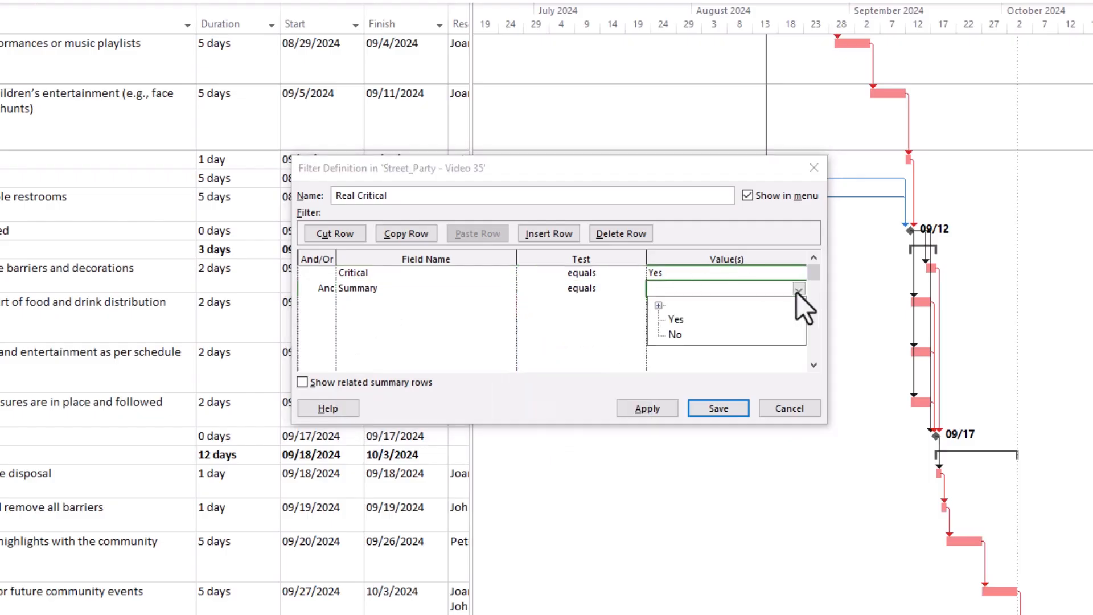
click(676, 335)
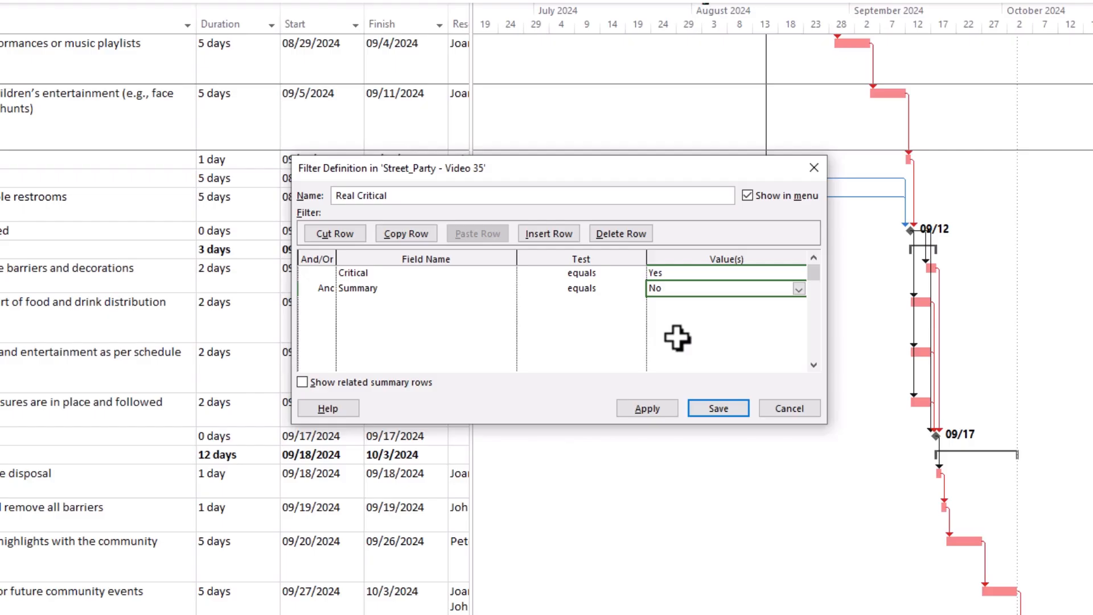
Begin a third filter condition joined with And, using Total Slack as its field.
click(598, 329)
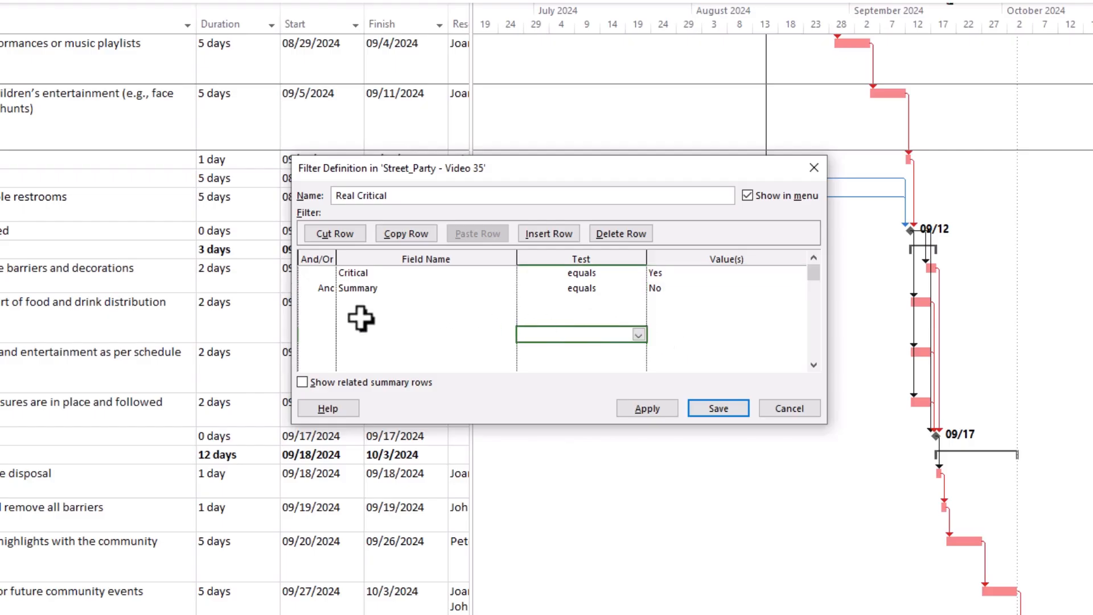
click(321, 306)
click(322, 305)
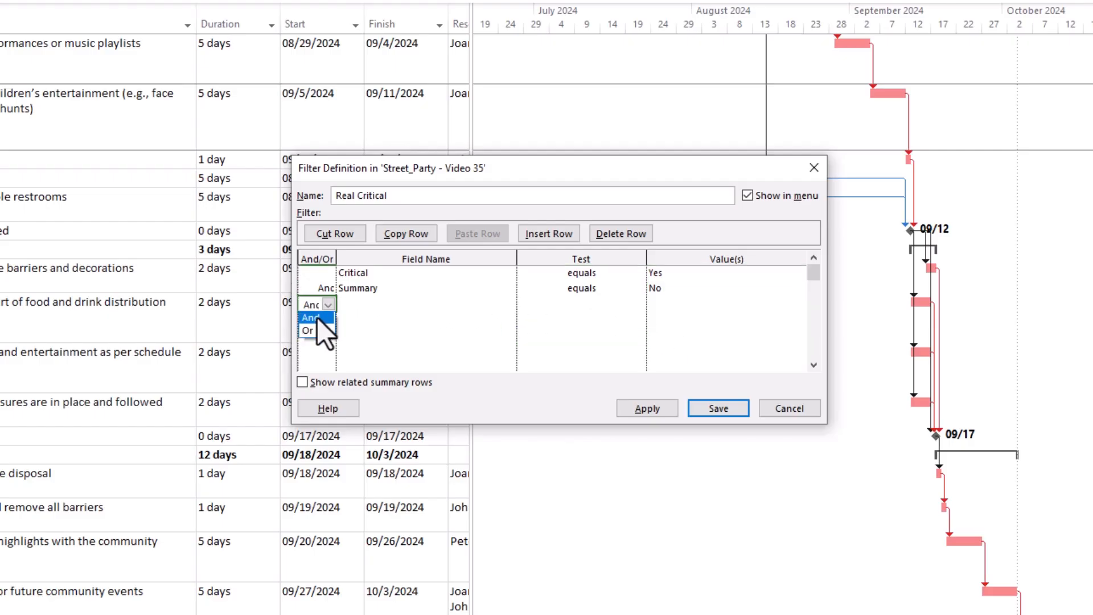
click(314, 314)
click(380, 305)
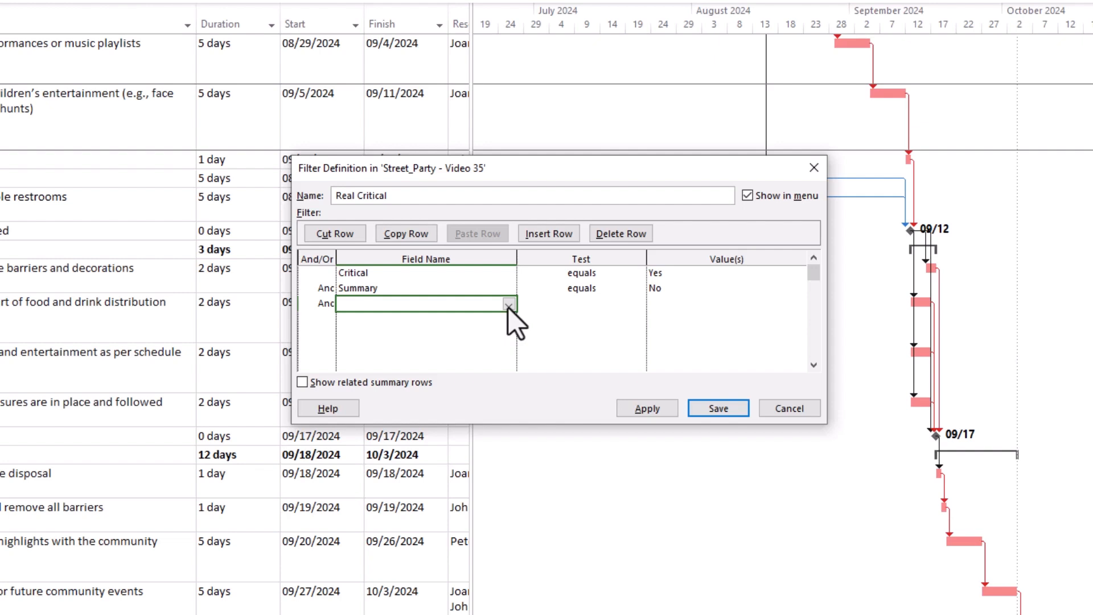
click(508, 306)
text(scheduled Duration)
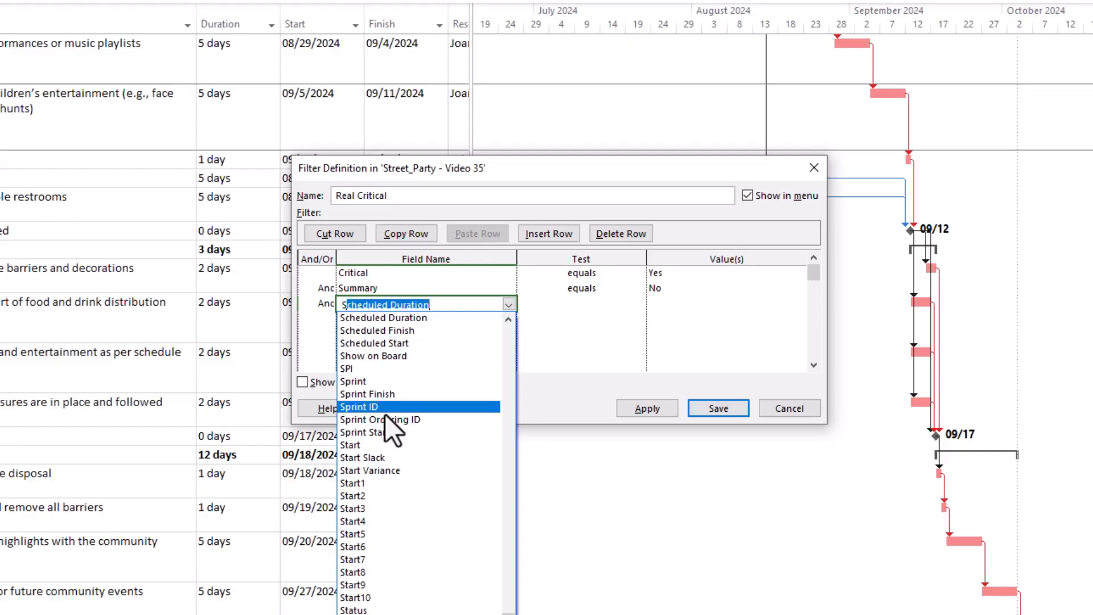
scroll(374, 527, down, 15)
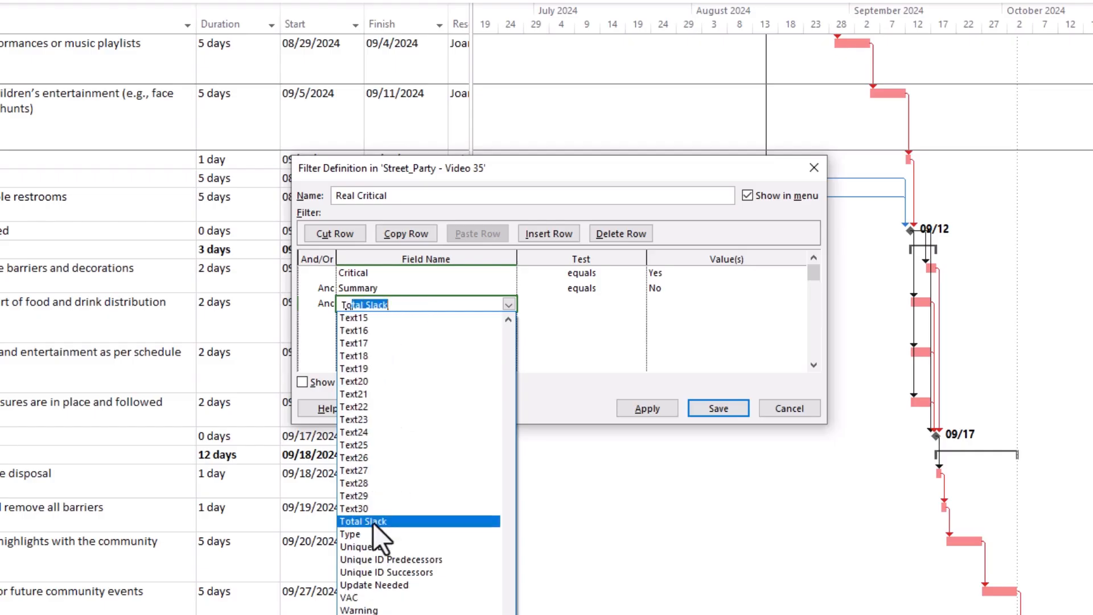
click(374, 523)
Complete the Total Slack condition with the equals test and its value, and apply the Real Critical filter to the task list.
click(640, 304)
click(640, 306)
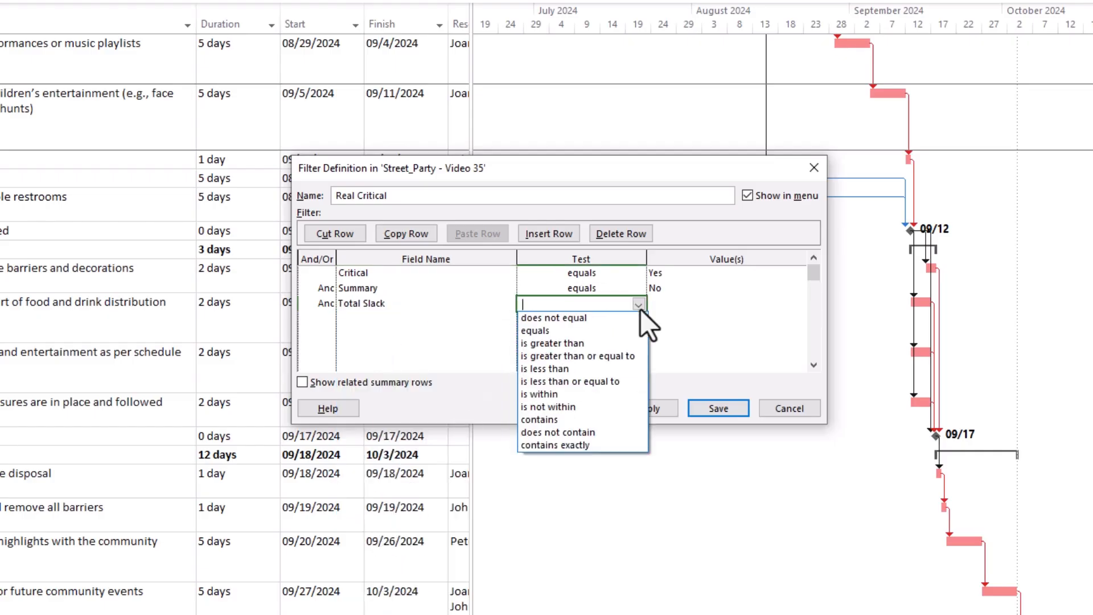
click(562, 329)
click(799, 306)
click(707, 303)
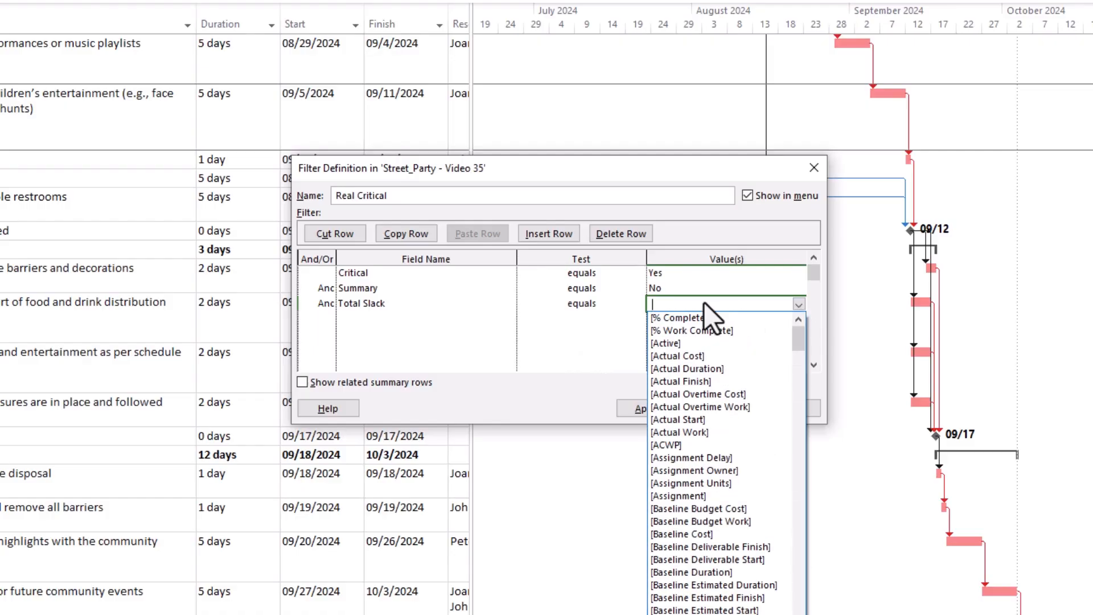
click(704, 304)
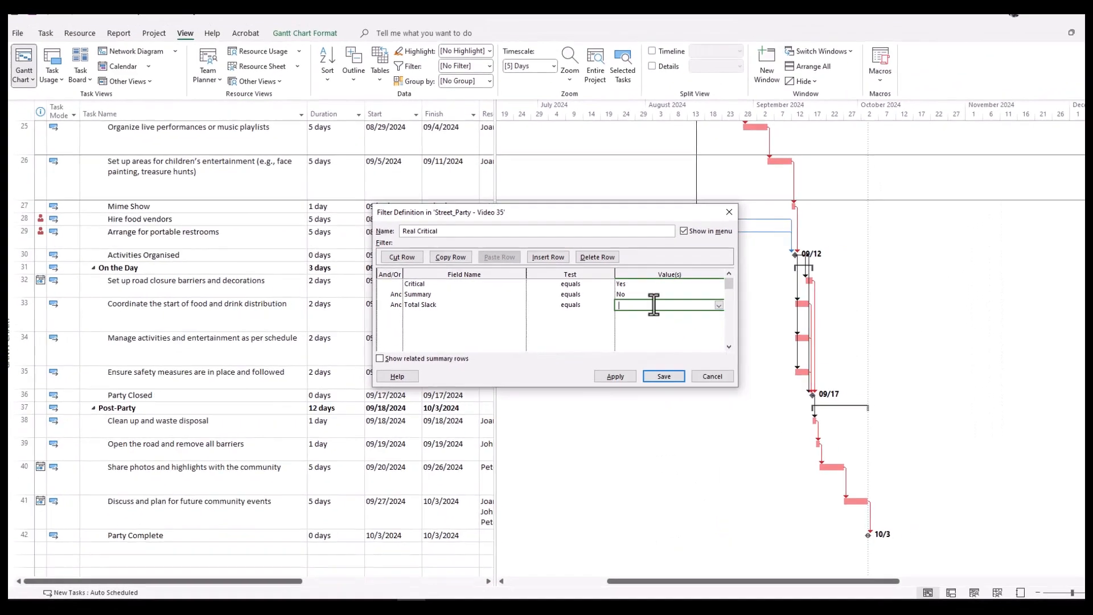
click(614, 376)
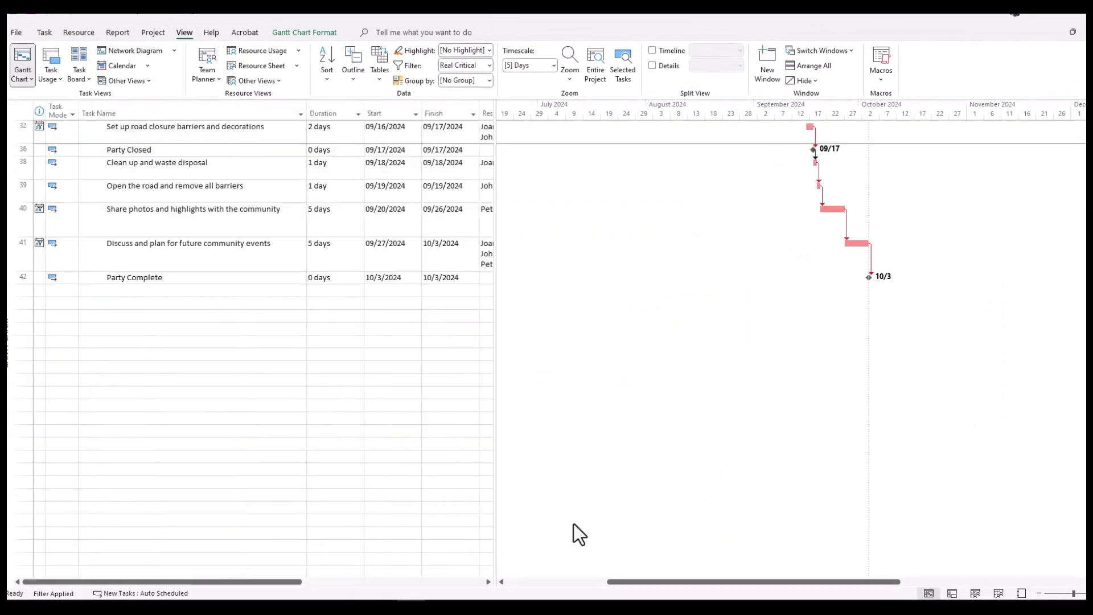
Remove the Real Critical filter by switching the task list back to No Filter.
click(427, 269)
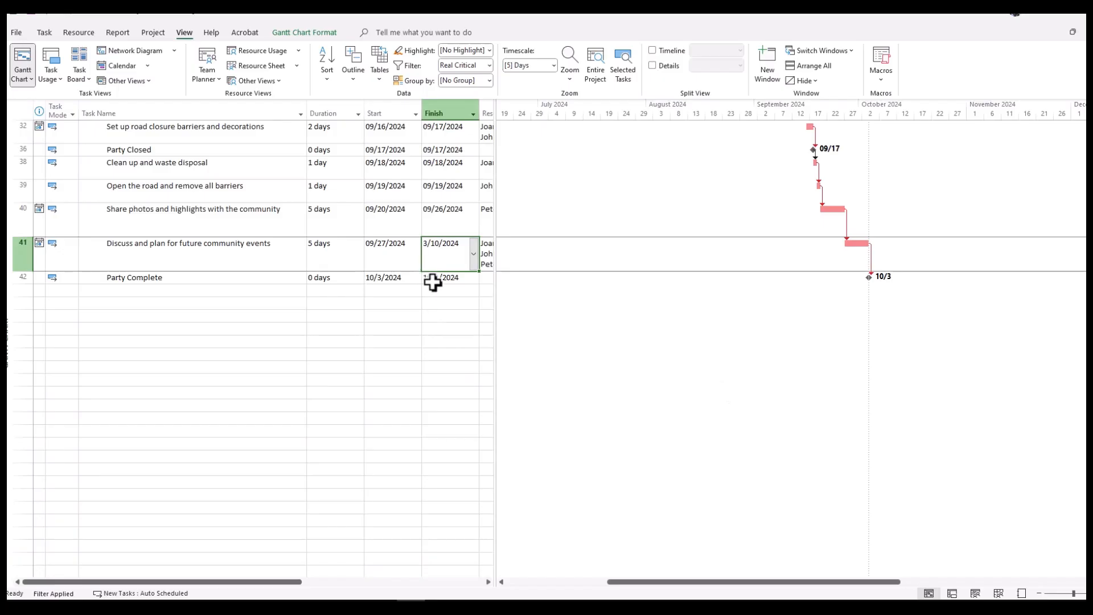
click(443, 328)
click(490, 65)
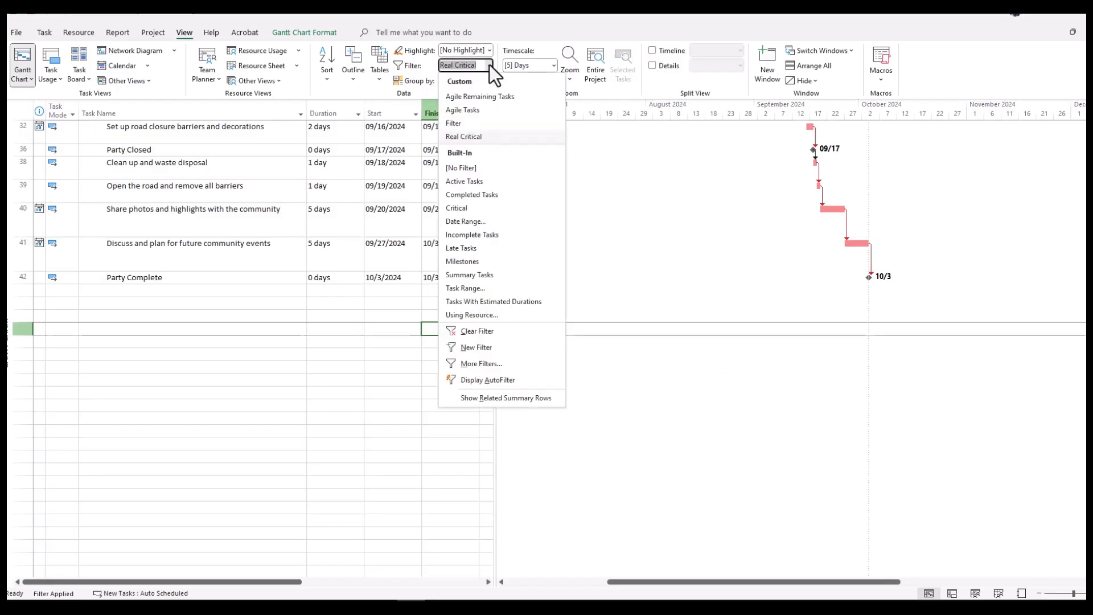
click(465, 168)
click(556, 581)
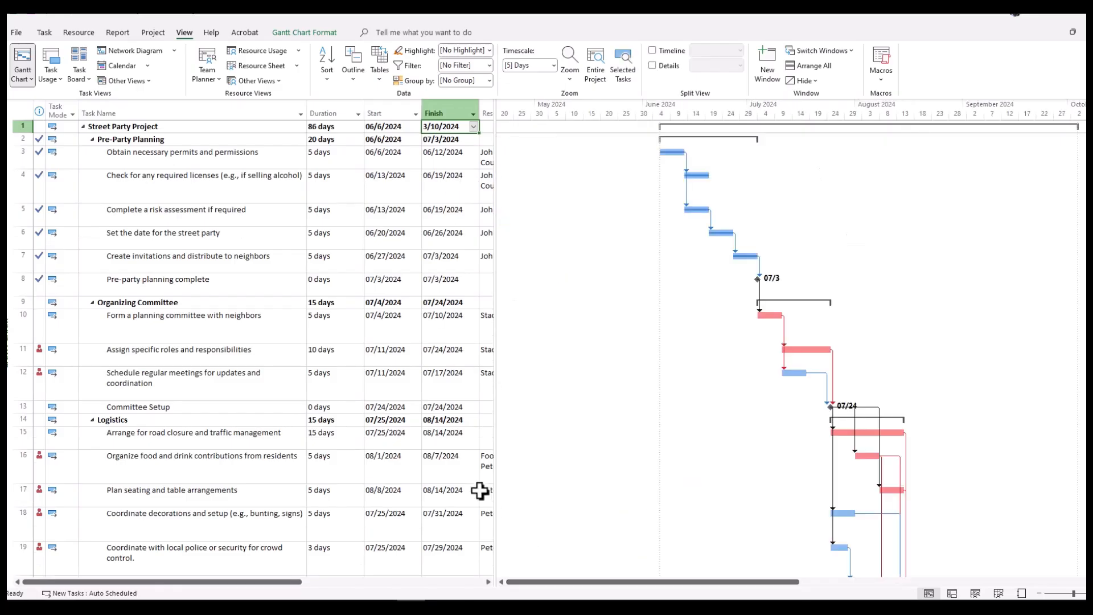
Highlight the tasks that match Real Critical while keeping the full task list displayed.
scroll(466, 487, down, 6)
scroll(467, 487, down, 4)
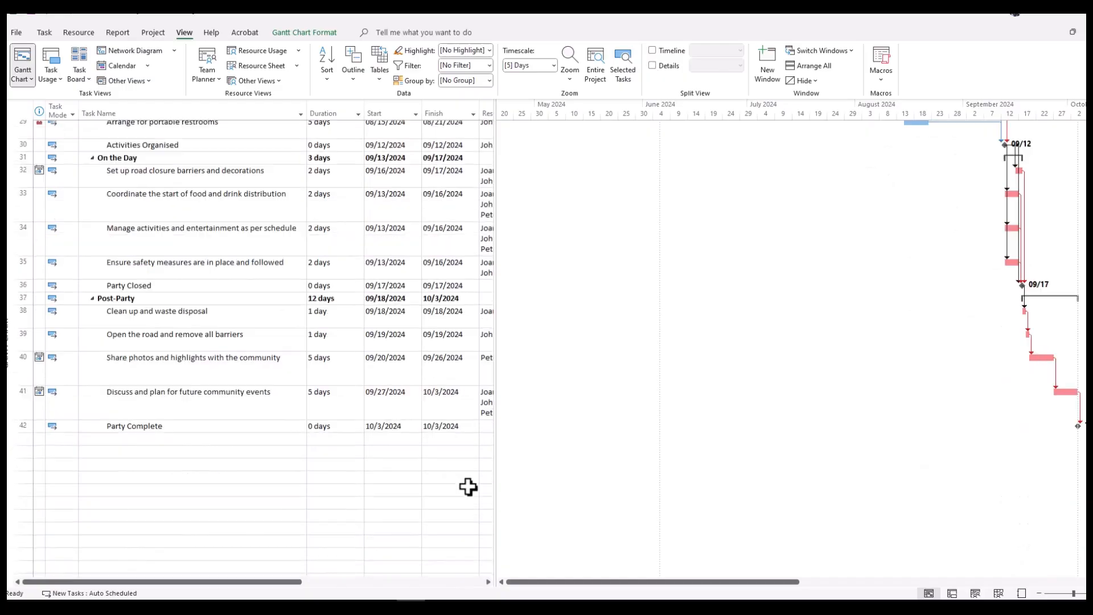
scroll(468, 485, up, 2)
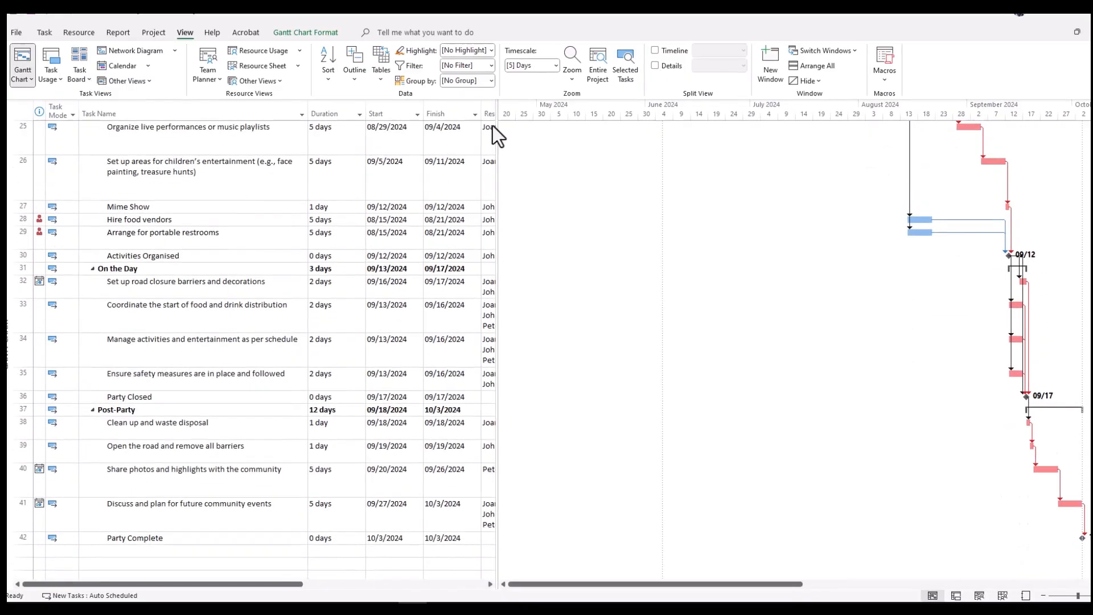
click(489, 50)
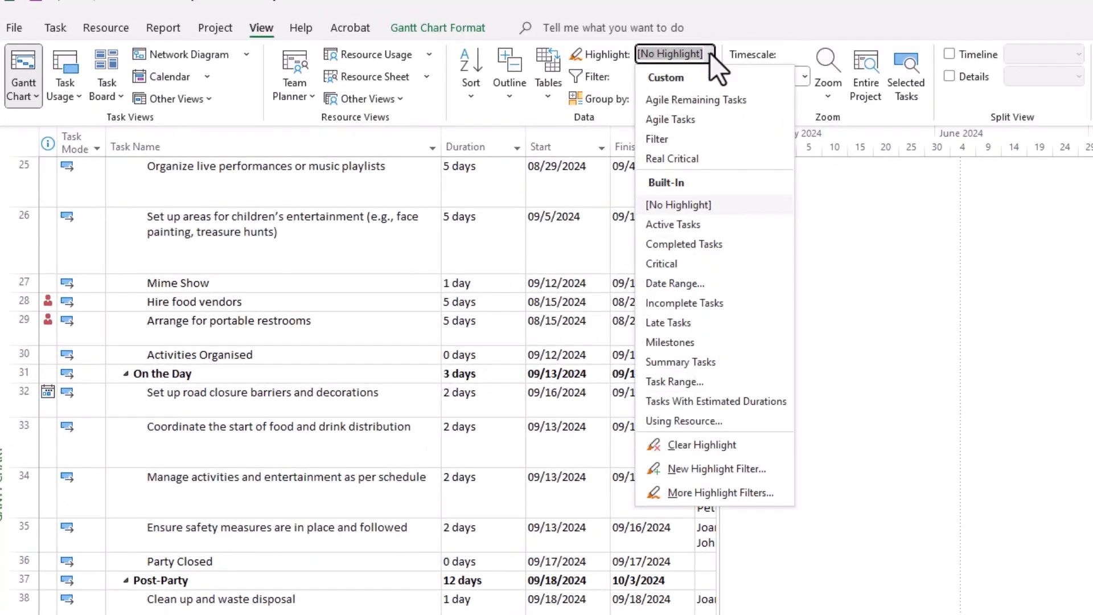
click(688, 158)
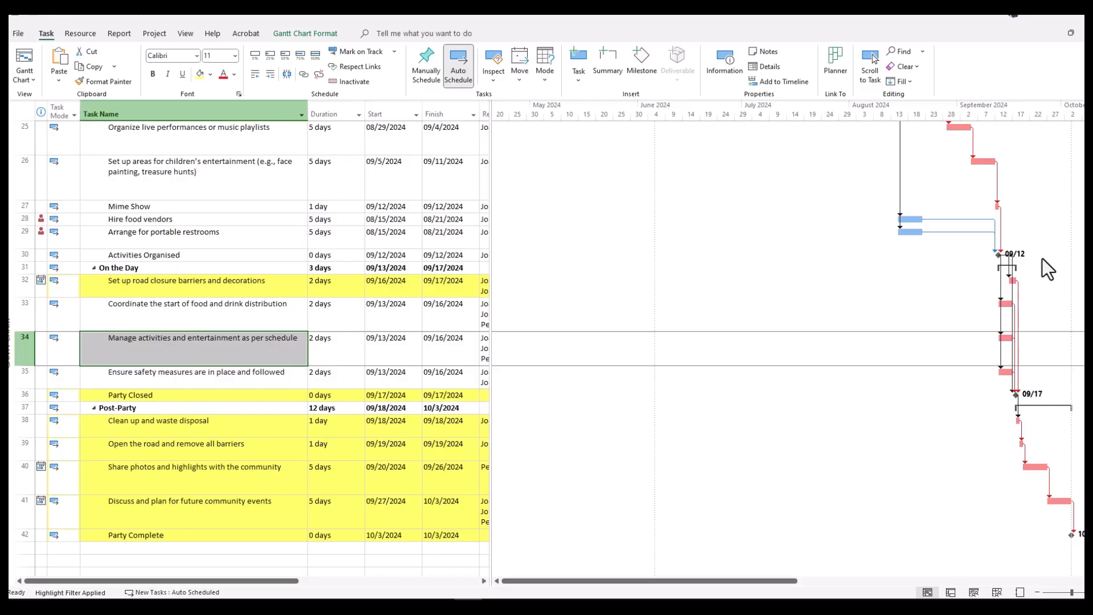
Change the Highlighted Tasks text style to a light orange background color.
click(306, 35)
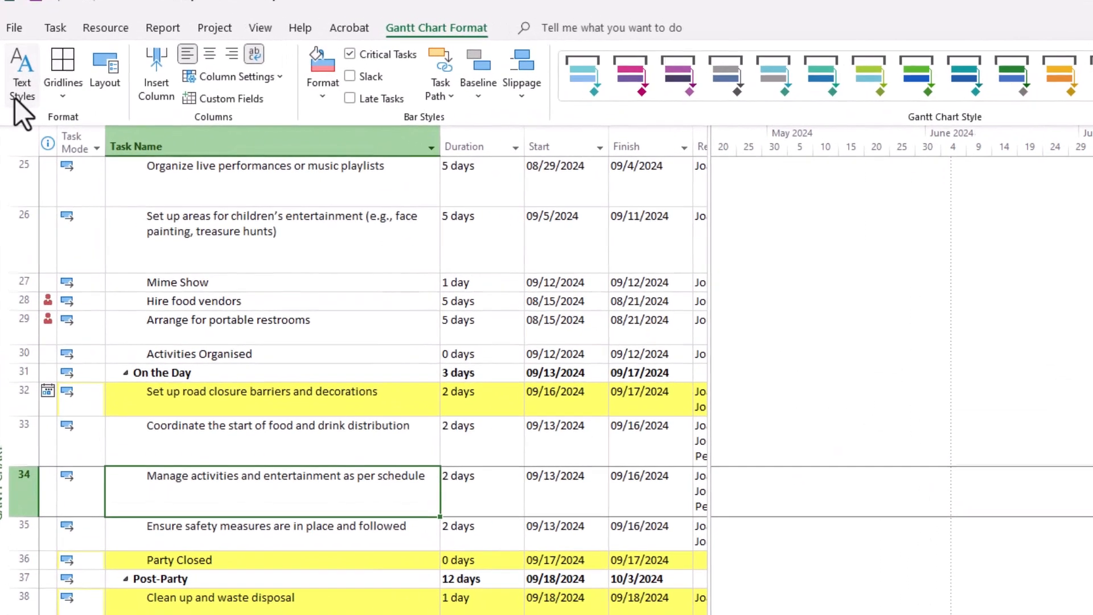
click(15, 98)
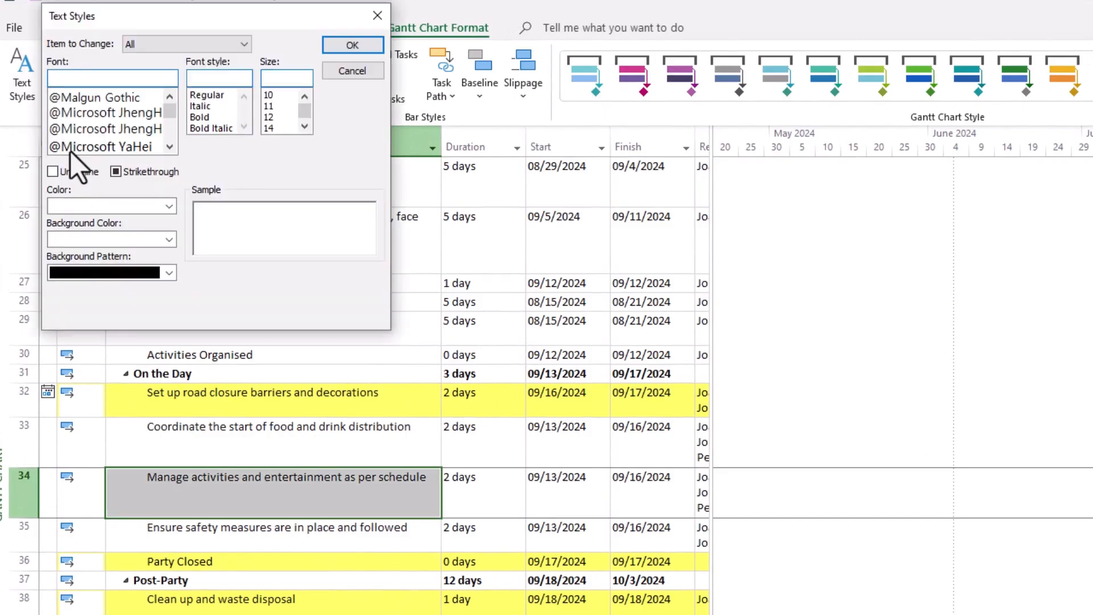
click(244, 45)
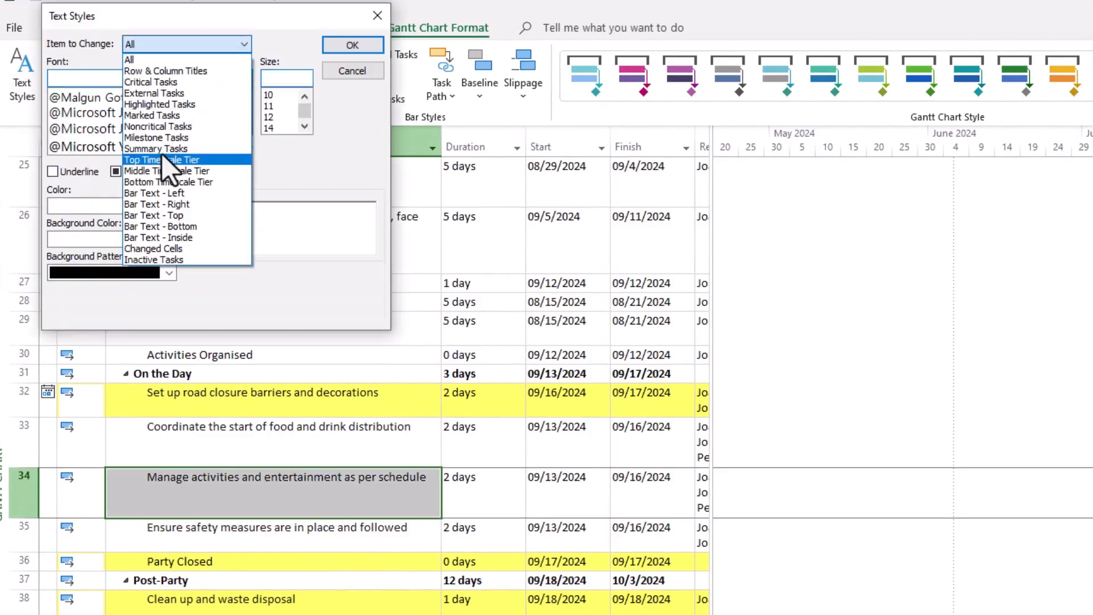
click(166, 105)
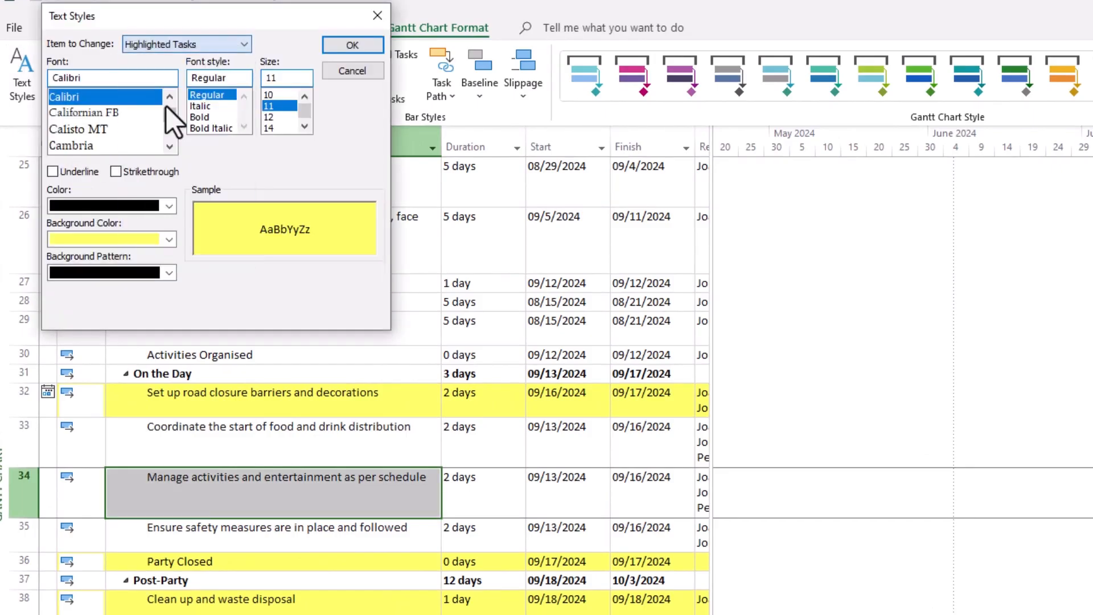
click(169, 240)
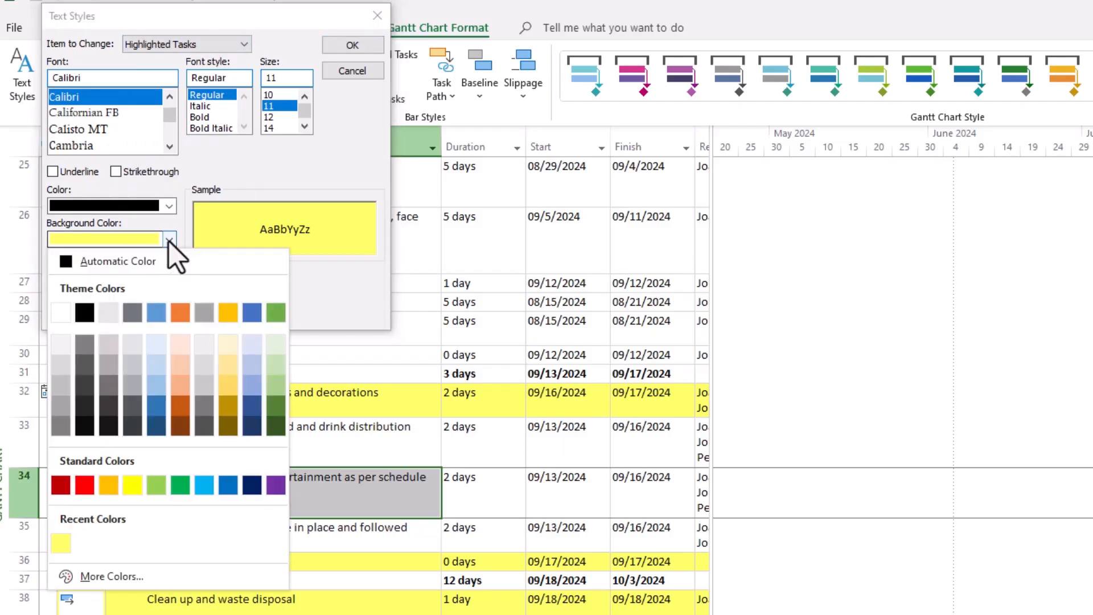
click(176, 367)
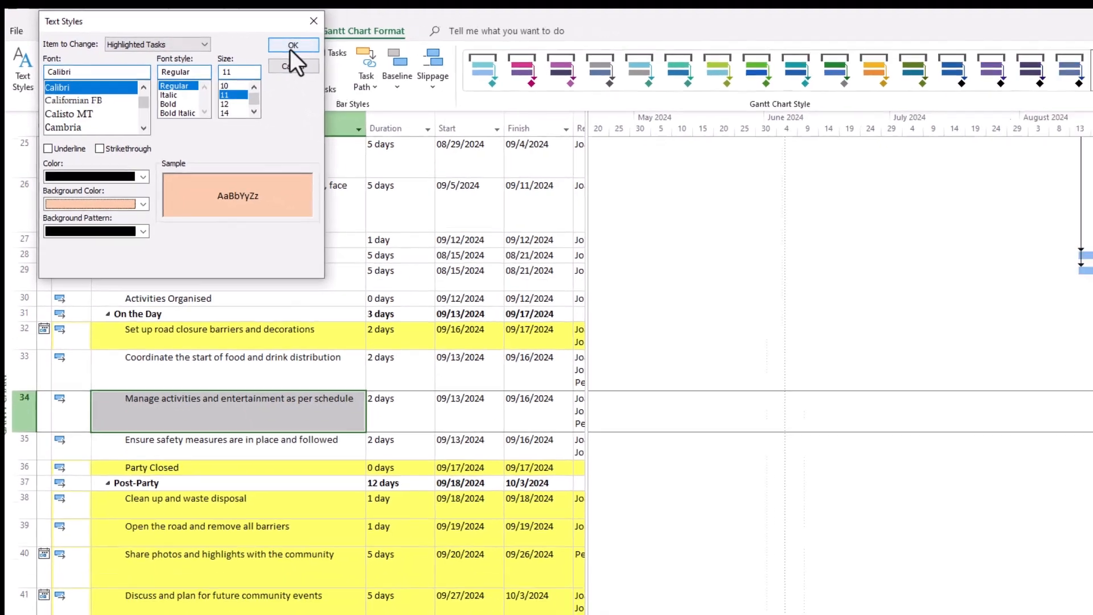
click(352, 45)
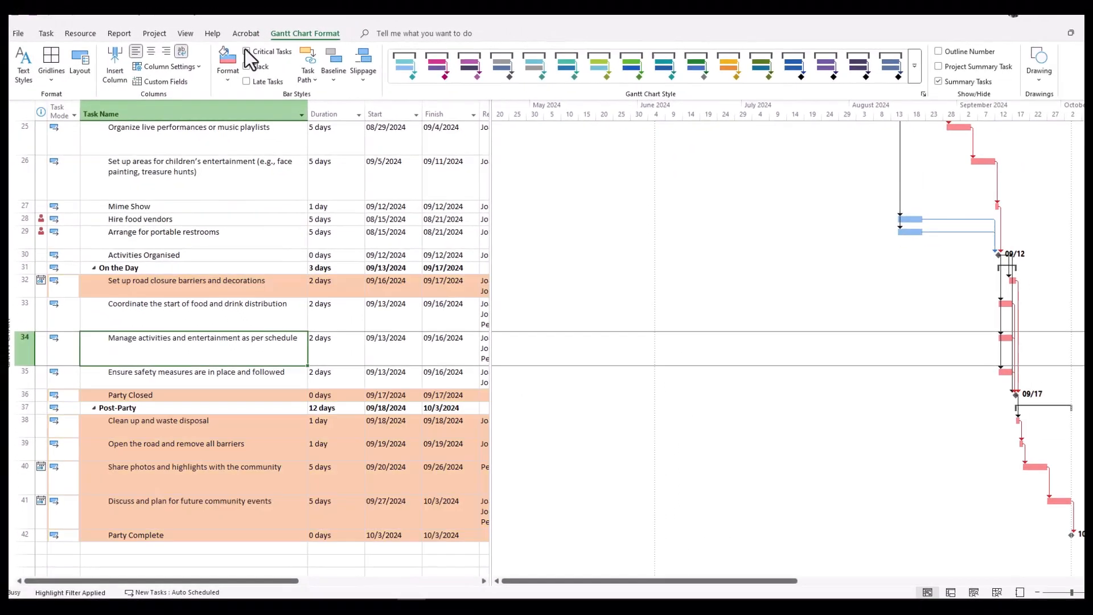